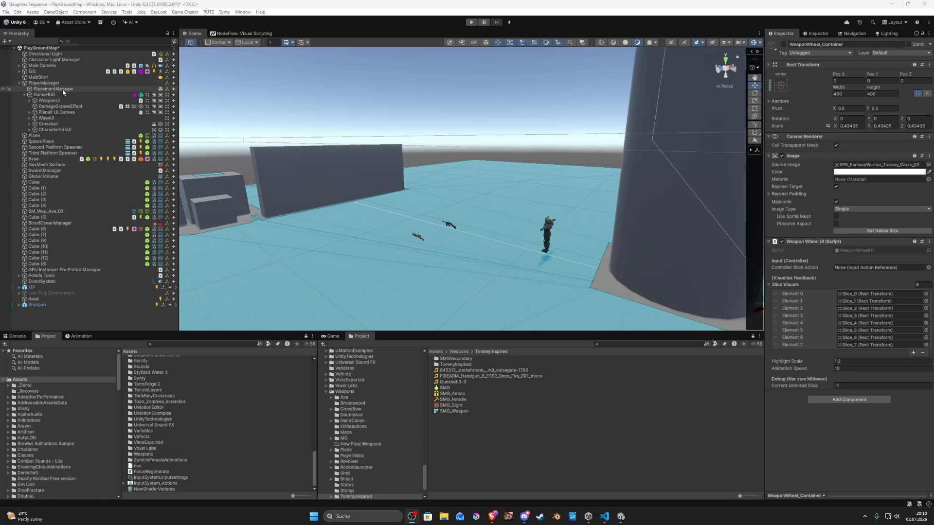
- Inspect the player character's Weapon Manager and Weapon Input Handler components, expanding the Weapon Bag list
{"action": "left_click", "coordinate": [39, 72]}
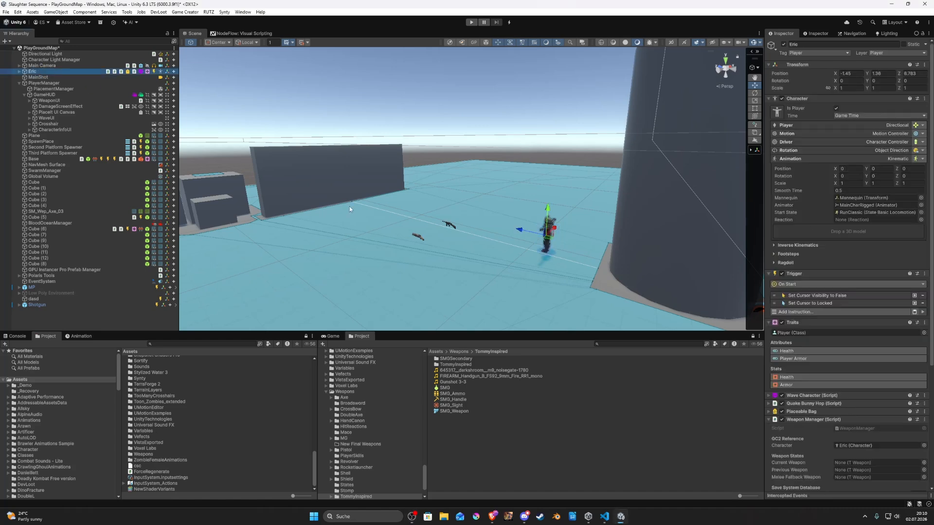
{"action": "scroll", "coordinate": [879, 338], "scroll_direction": "down", "scroll_amount": 6}
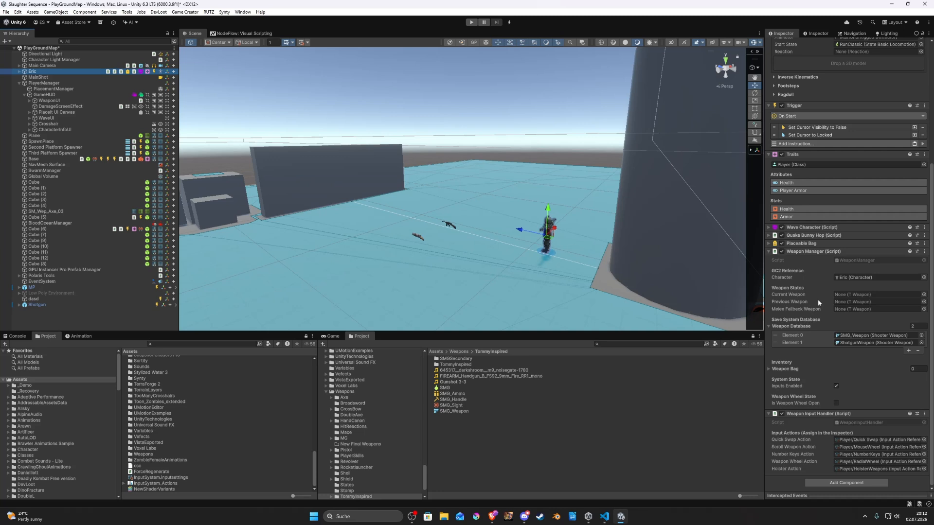
{"action": "left_click", "coordinate": [768, 370]}
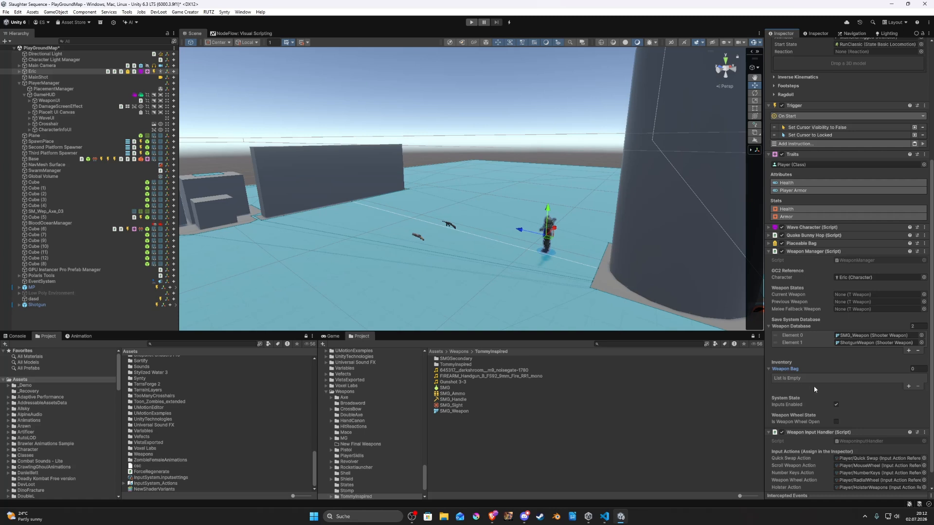
{"action": "scroll", "coordinate": [816, 383], "scroll_direction": "down", "scroll_amount": 1}
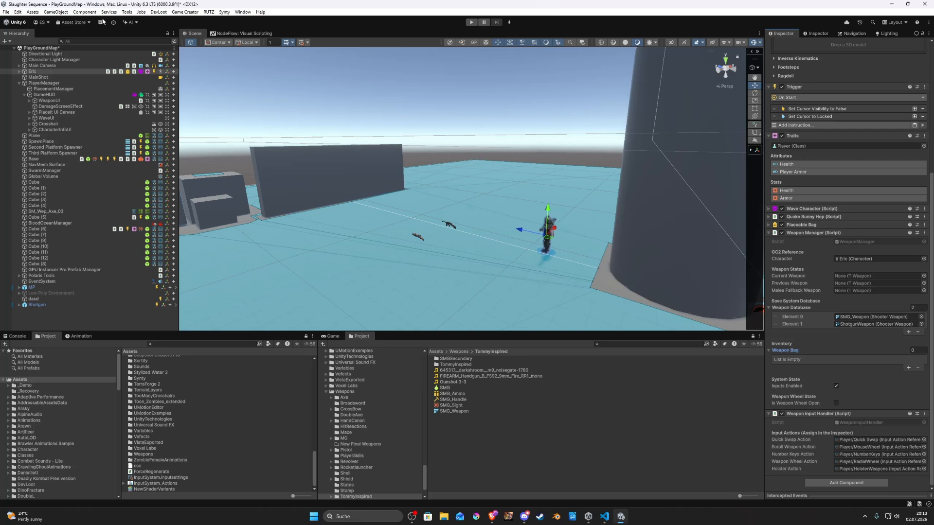
- Locate the Weapon System tool's Generate UI Foundation command
{"action": "left_click", "coordinate": [127, 11]}
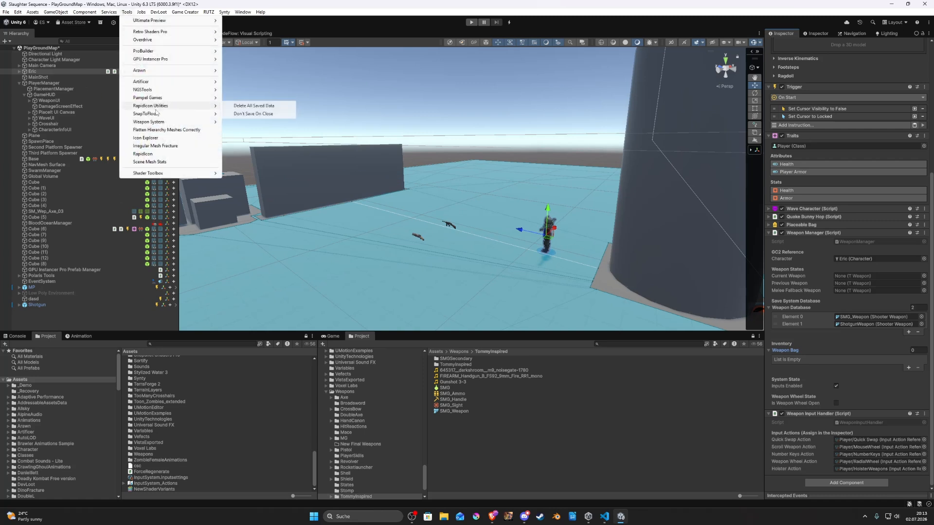
{"action": "mouse_move", "coordinate": [154, 124]}
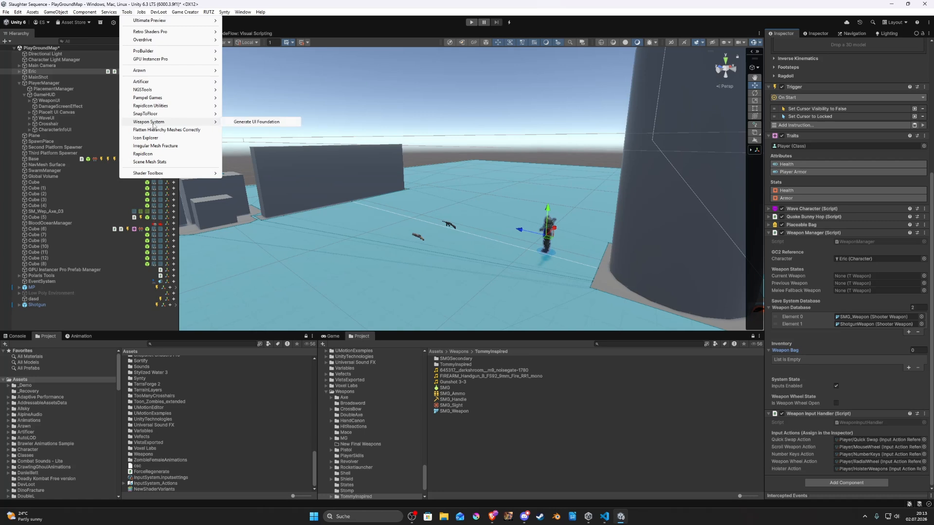
{"action": "left_click", "coordinate": [242, 123]}
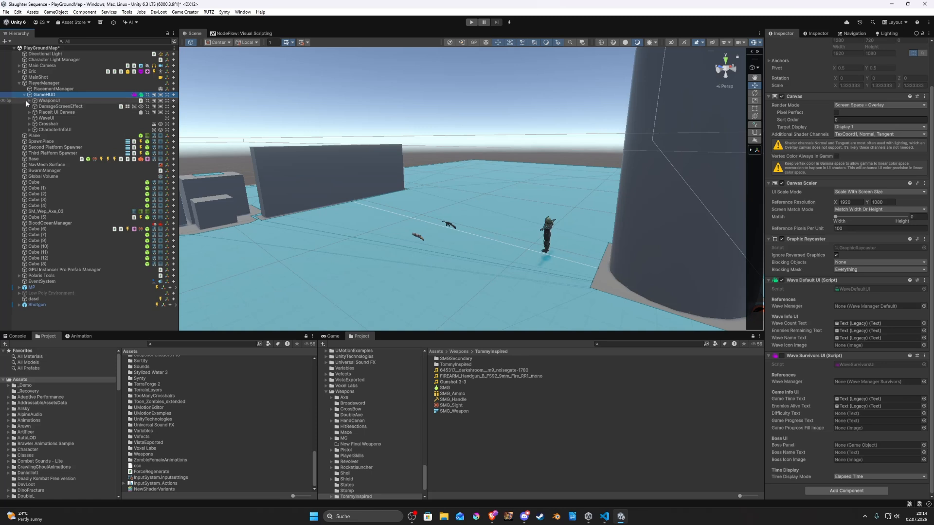
- Inspect the WeaponUI object under GameHUD and frame its AmmoPanel_Container in 2D view with its children expanded
{"action": "left_click", "coordinate": [29, 100]}
{"action": "left_click", "coordinate": [48, 100]}
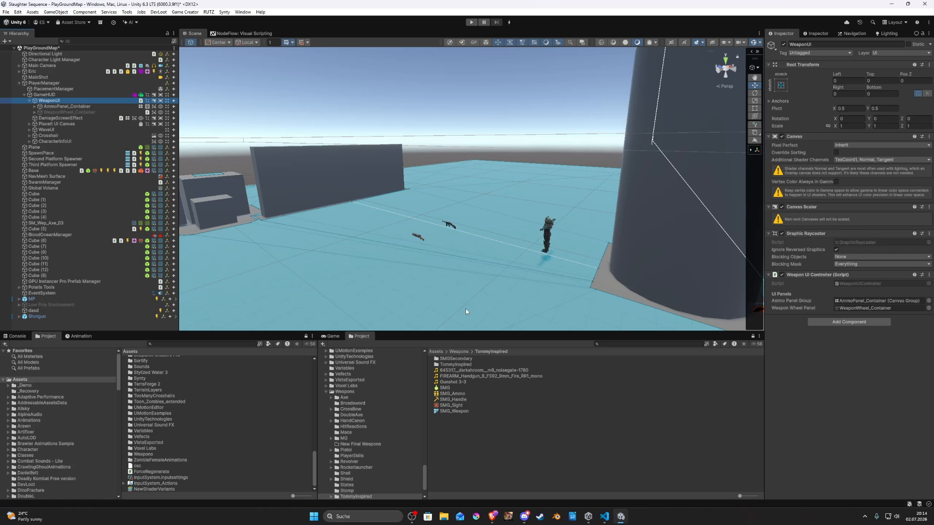
{"action": "left_click", "coordinate": [87, 107]}
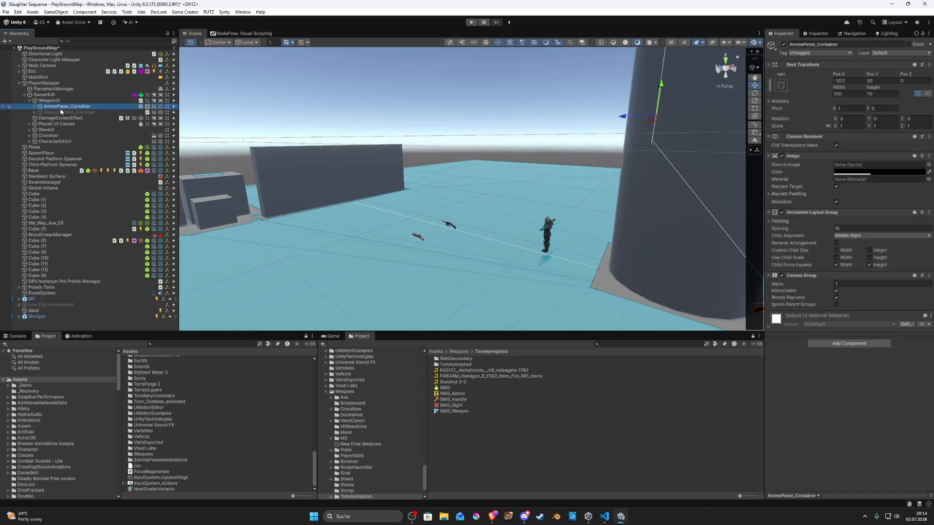
{"action": "left_click", "coordinate": [35, 107]}
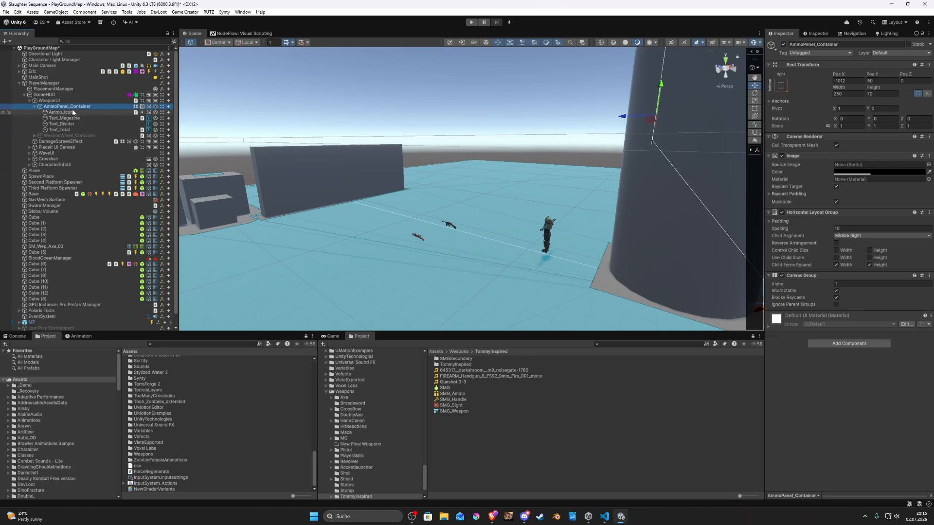
{"action": "key", "text": "2"}
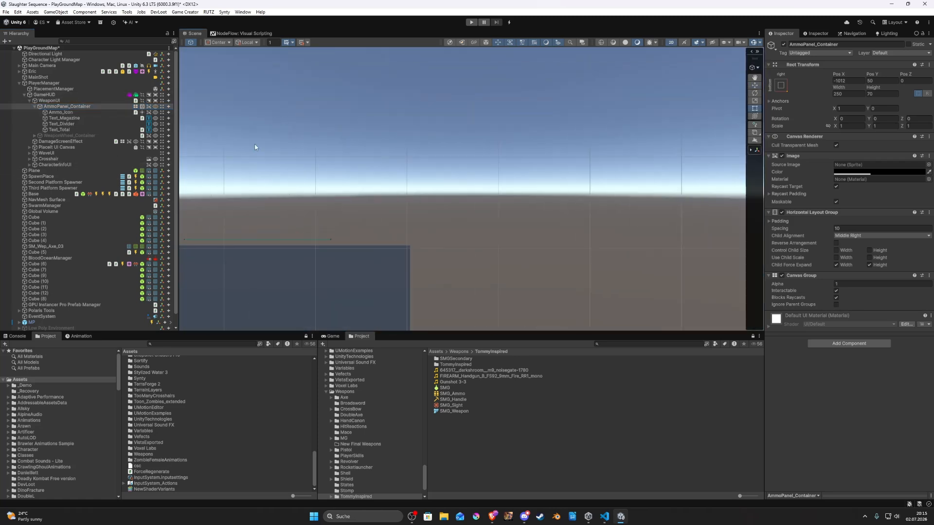
{"action": "double_click", "coordinate": [67, 106]}
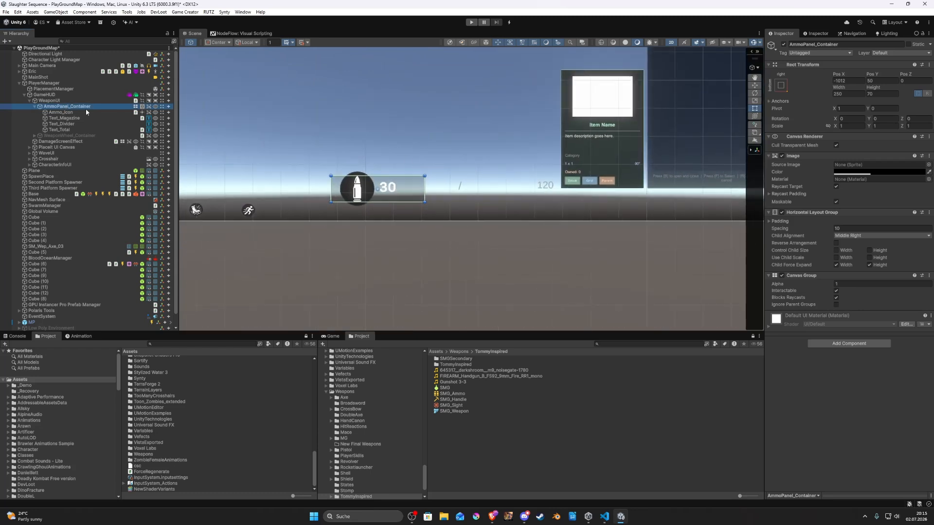
- Review the Ammo_Icon image setup and the Display Type options of Text_Magazine's Weapon Text Updater
{"action": "left_click", "coordinate": [68, 113]}
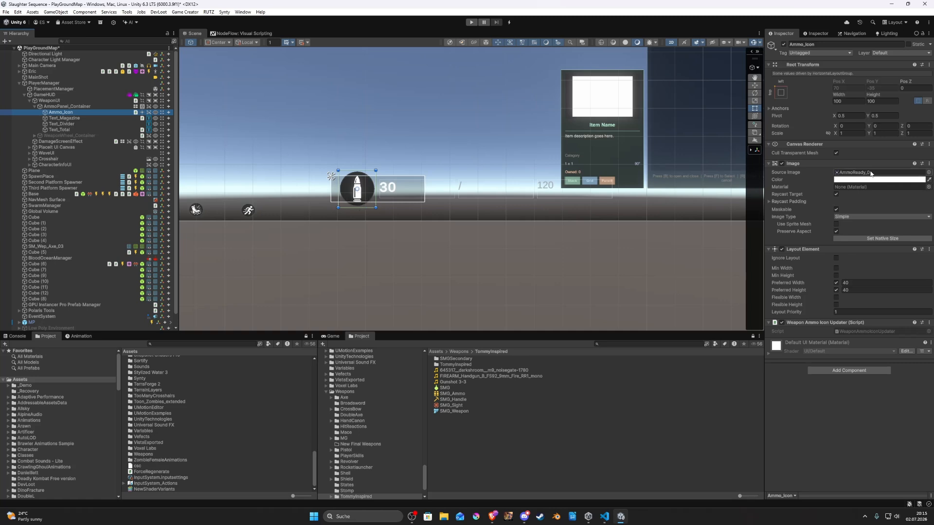
{"action": "left_click", "coordinate": [81, 118]}
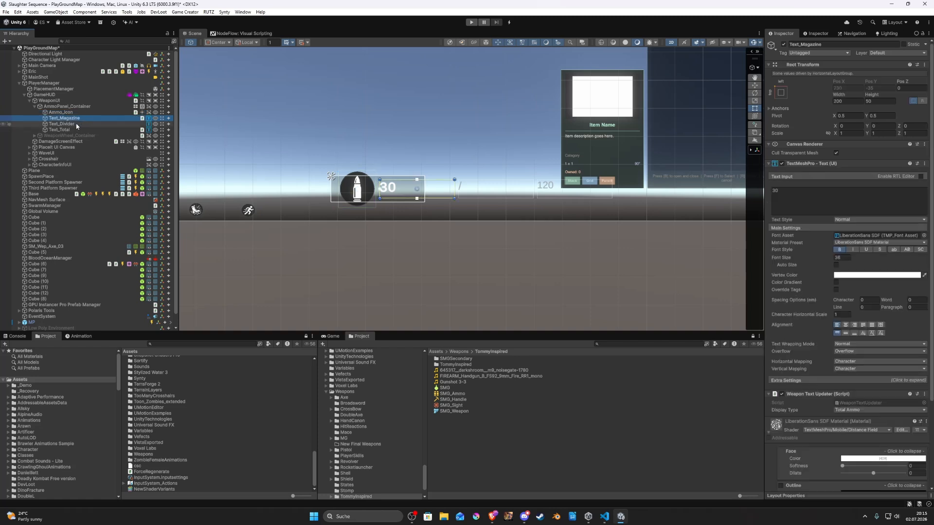
{"action": "scroll", "coordinate": [804, 295], "scroll_direction": "down", "scroll_amount": 4}
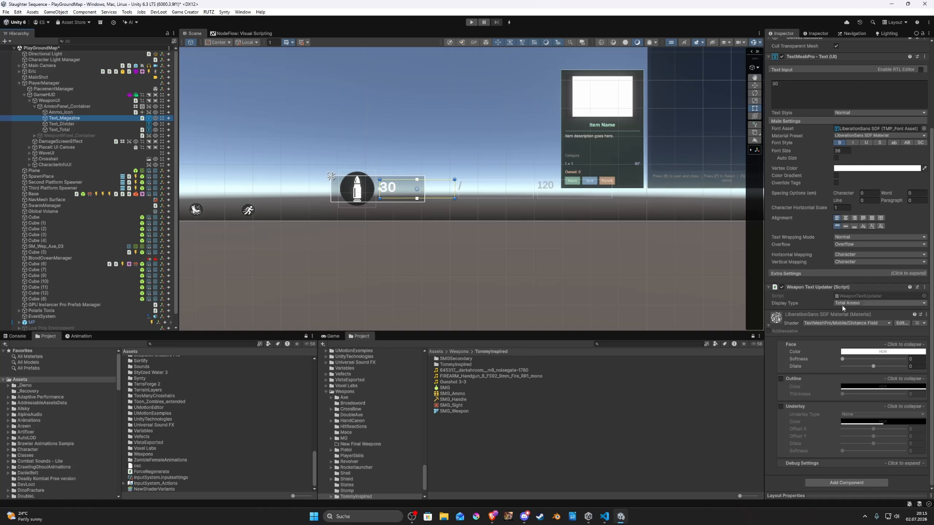
{"action": "left_click", "coordinate": [843, 306]}
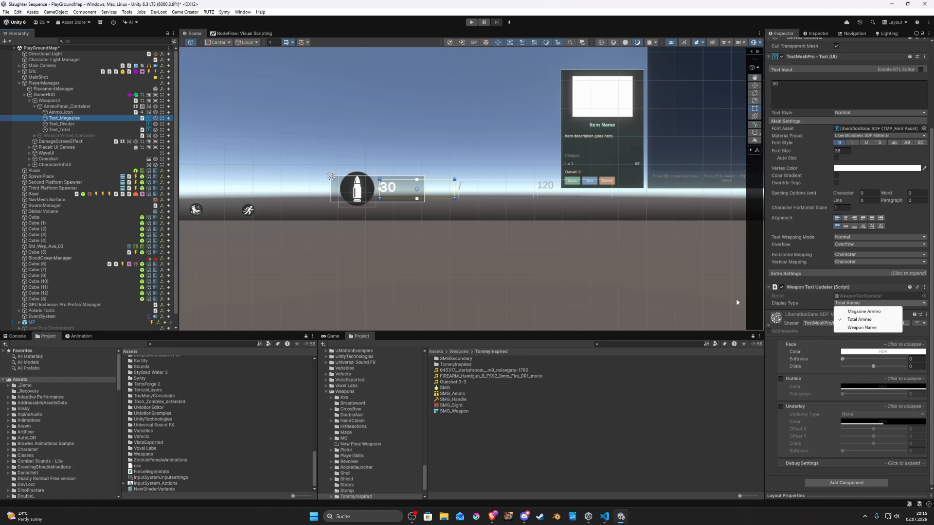
- Compare the component settings of the Text_Divider and Text_Total objects in the ammo panel
{"action": "left_click", "coordinate": [67, 130]}
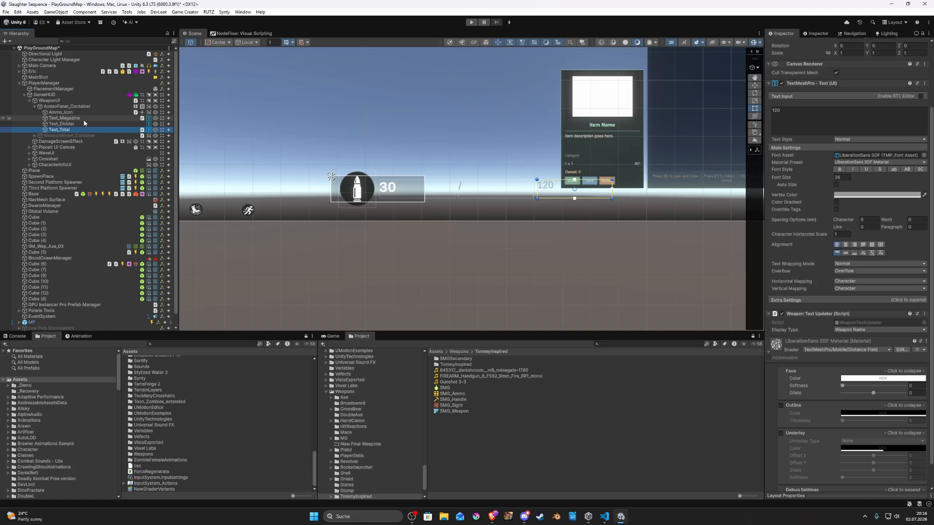
{"action": "left_click", "coordinate": [69, 125]}
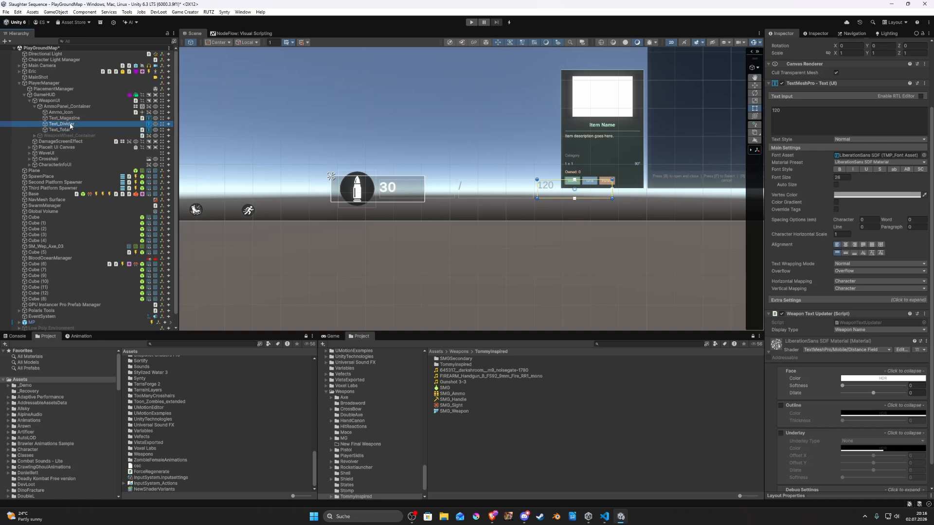
{"action": "left_click", "coordinate": [74, 130]}
{"action": "left_click", "coordinate": [71, 126]}
{"action": "left_click", "coordinate": [77, 131]}
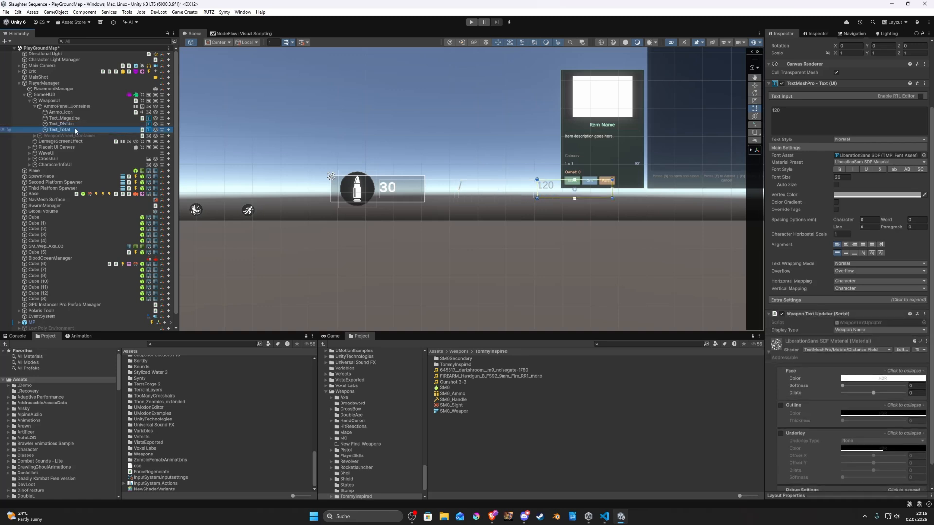
{"action": "left_click", "coordinate": [76, 125]}
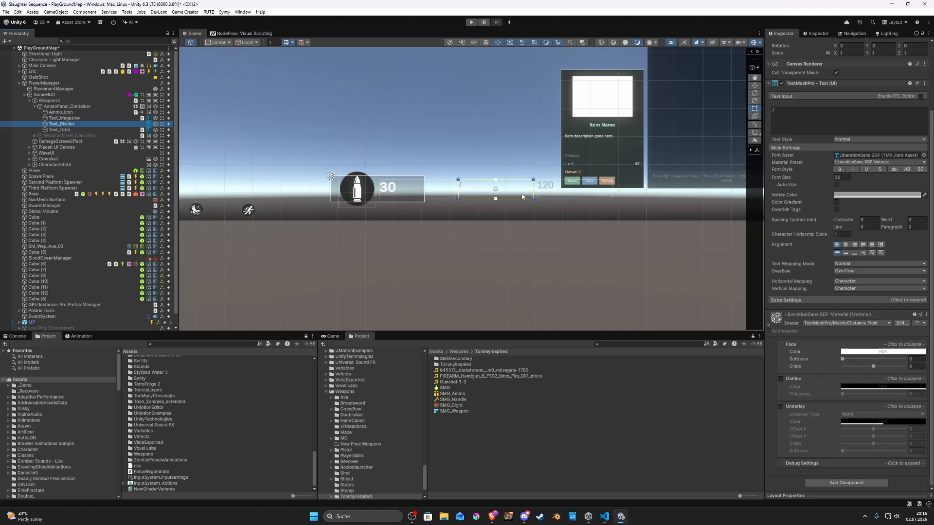
{"action": "left_click", "coordinate": [59, 130]}
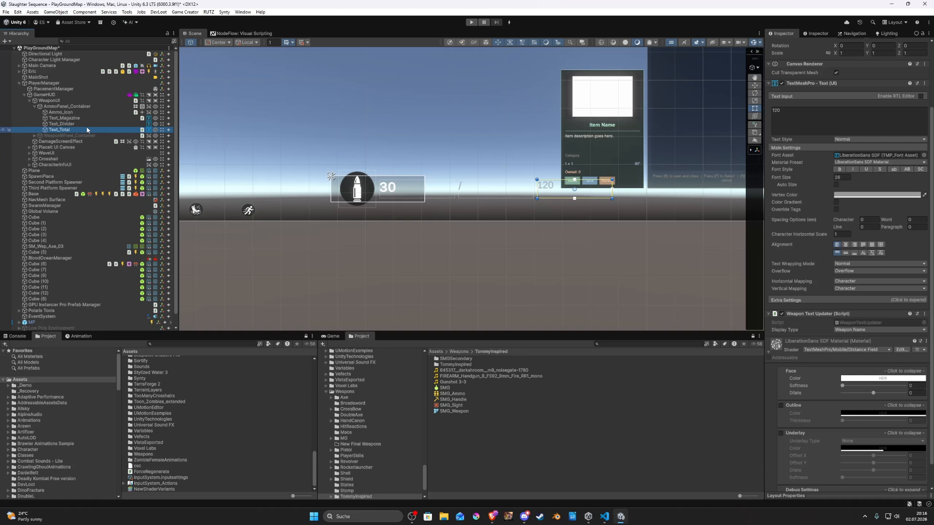
- Activate WeaponWheel_Container, frame it in the scene and expand its slice objects
{"action": "left_click", "coordinate": [35, 106]}
{"action": "left_click", "coordinate": [47, 113]}
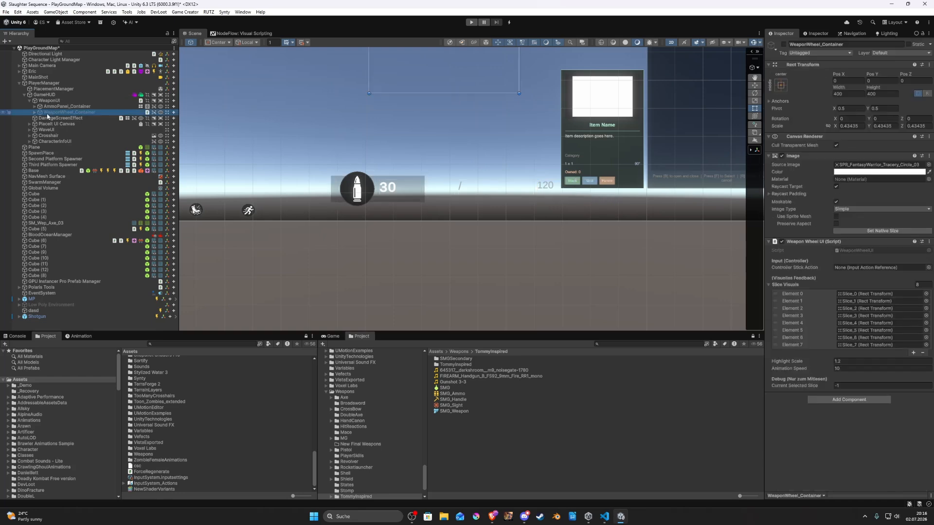
{"action": "left_click", "coordinate": [783, 44]}
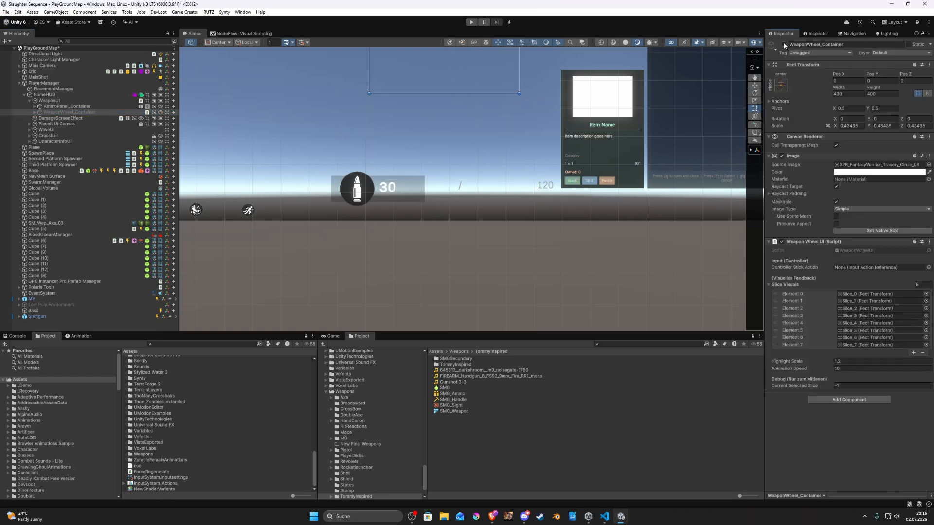
{"action": "double_click", "coordinate": [51, 112]}
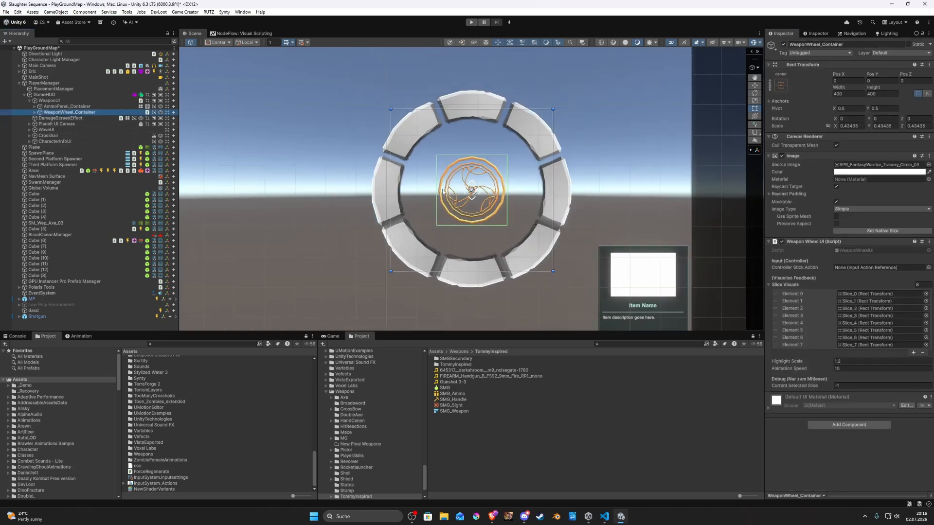
{"action": "left_click", "coordinate": [35, 112]}
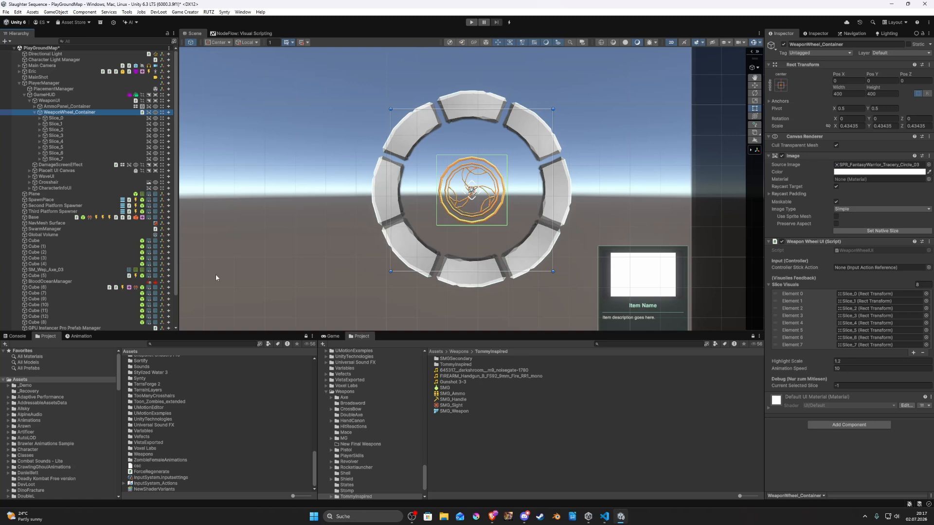
- Inspect Slice_0 of the weapon wheel and the Image component of its Icon child
{"action": "left_click", "coordinate": [53, 119]}
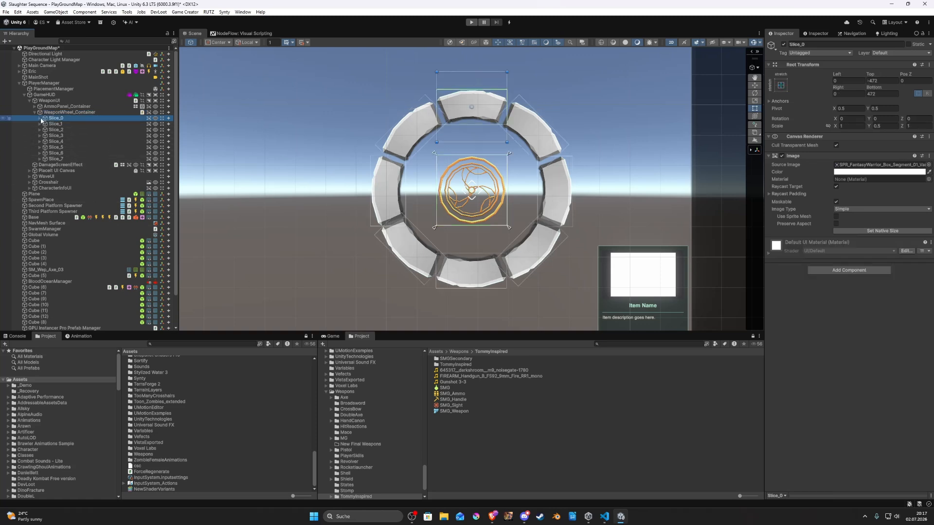
{"action": "left_click", "coordinate": [40, 118]}
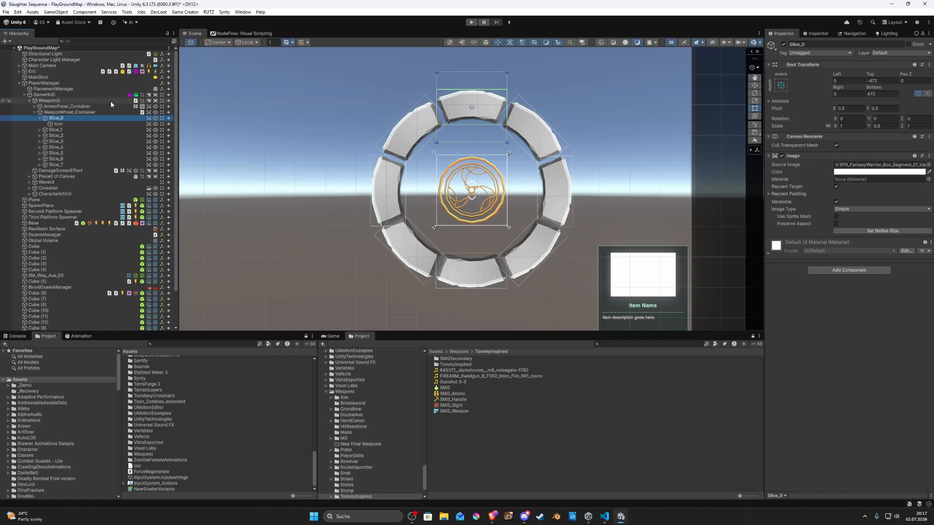
{"action": "left_click", "coordinate": [58, 124]}
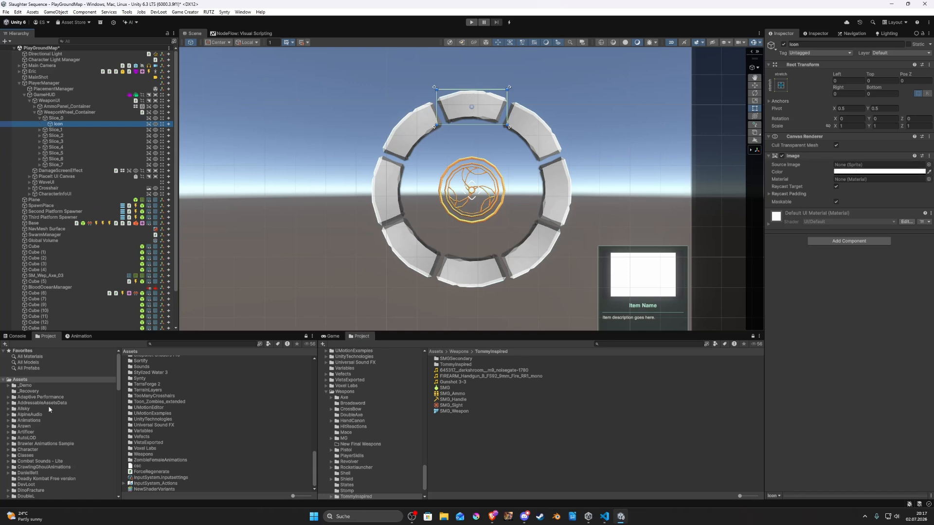
- Inspect the SMG_Weapon asset in the TommyInspired weapons folder to check its icon setting
{"action": "scroll", "coordinate": [48, 410], "scroll_direction": "down", "scroll_amount": 5}
{"action": "scroll", "coordinate": [60, 405], "scroll_direction": "down", "scroll_amount": 10}
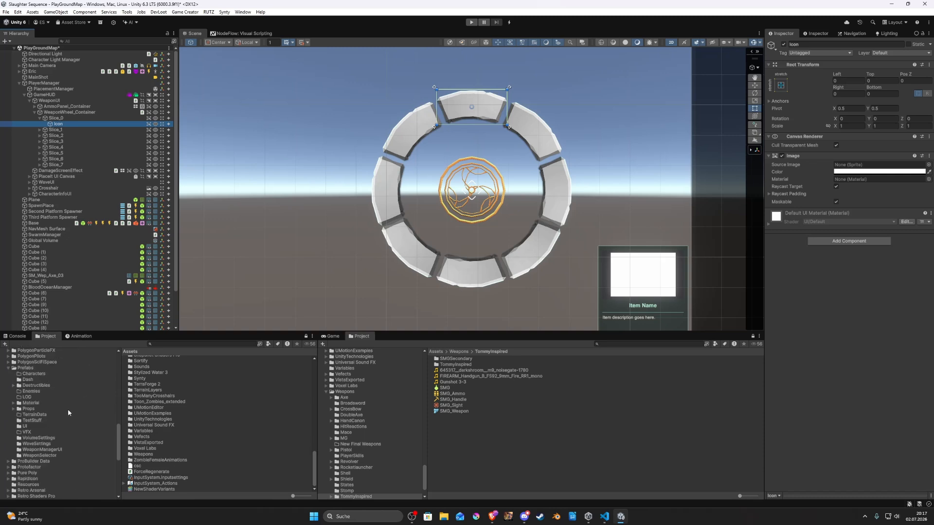
{"action": "scroll", "coordinate": [64, 407], "scroll_direction": "down", "scroll_amount": 10}
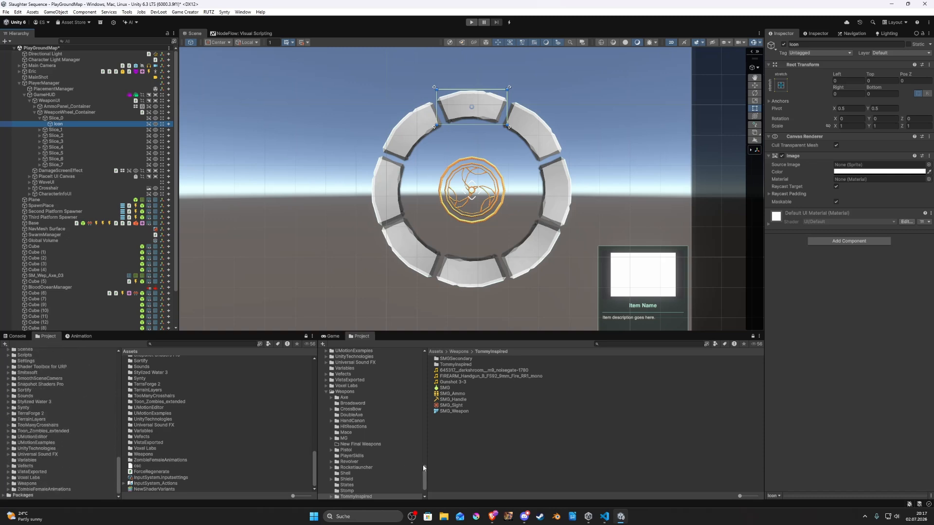
{"action": "left_click", "coordinate": [453, 412]}
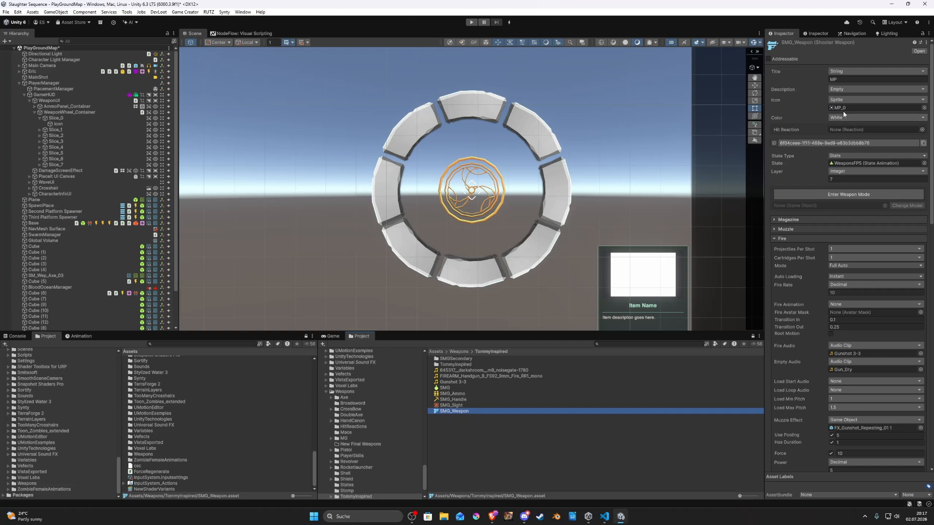
- Deactivate WeaponWheel_Container and collapse it and the WeaponUI hierarchy
{"action": "left_click", "coordinate": [34, 113]}
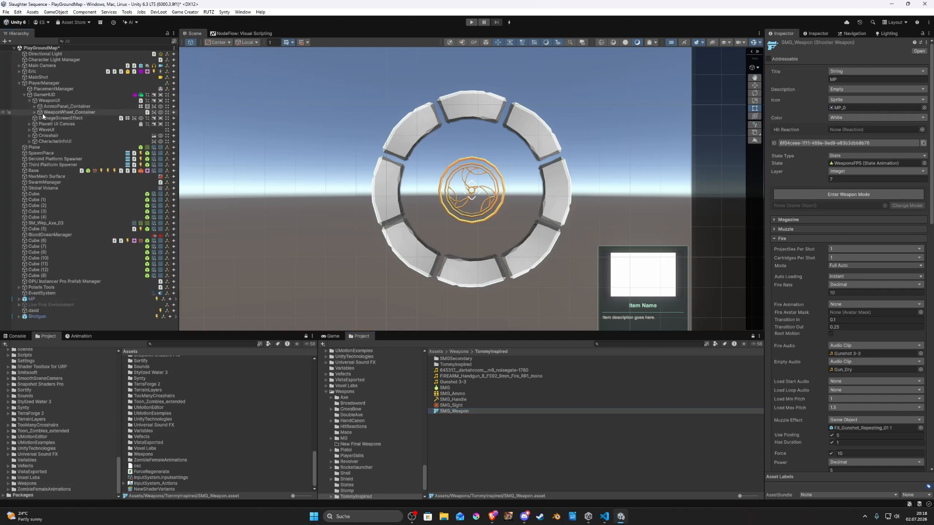
{"action": "left_click", "coordinate": [43, 114]}
{"action": "left_click", "coordinate": [784, 44]}
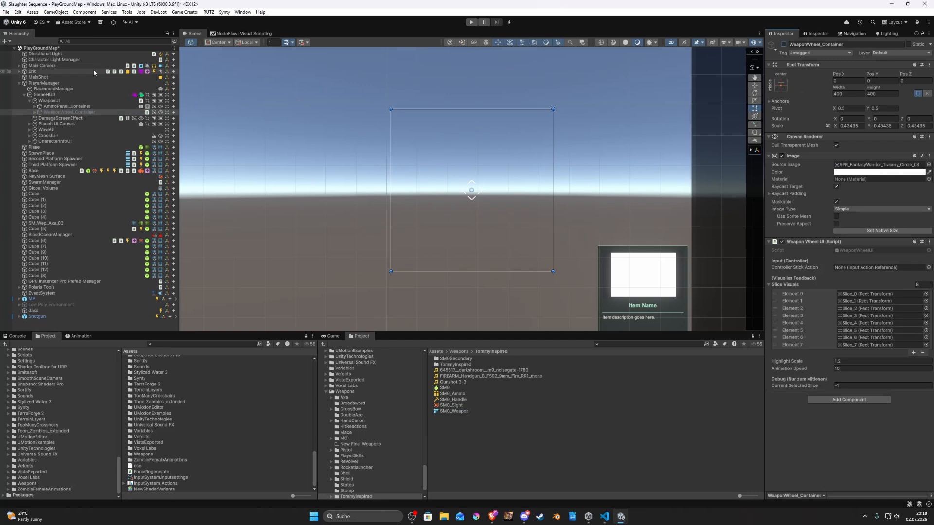
{"action": "left_click", "coordinate": [30, 101]}
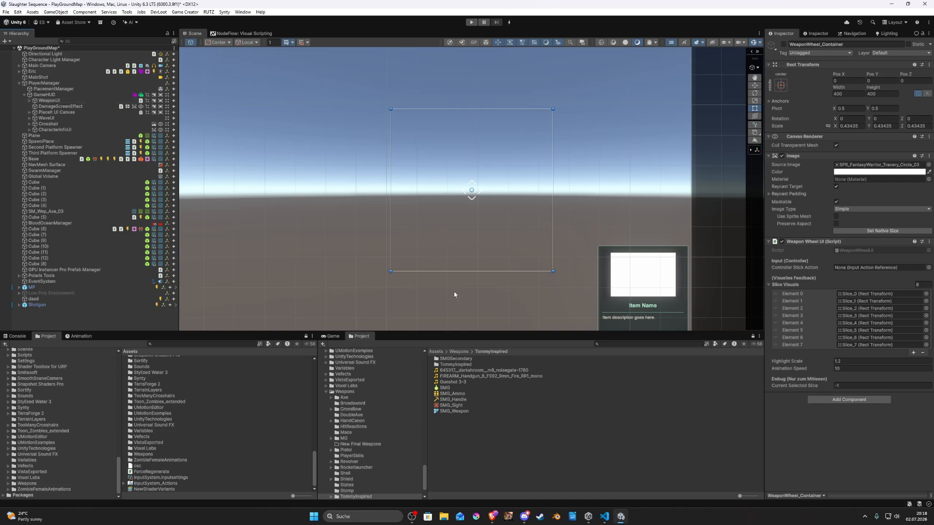
- Expand the player character in the hierarchy and show the weapon actions under WeaponEquipActions and WeaponUnequipActions
{"action": "left_click", "coordinate": [19, 72]}
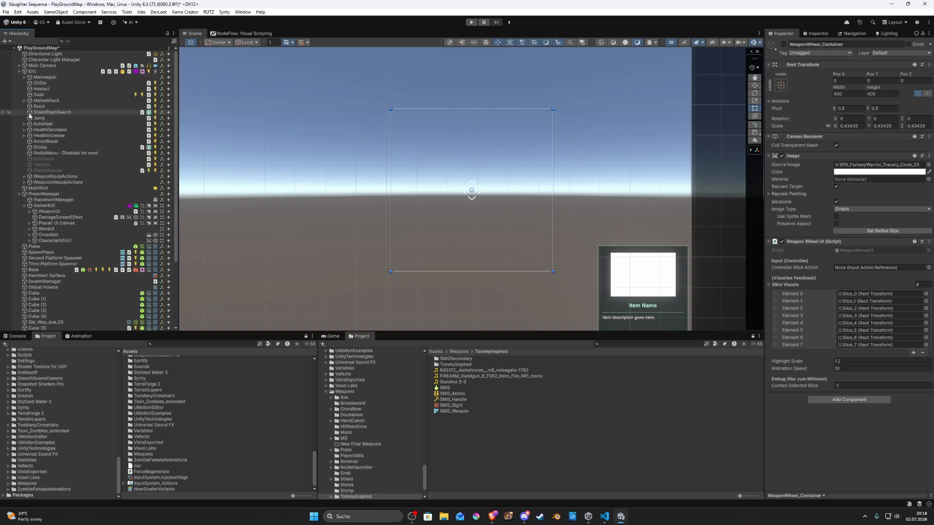
{"action": "left_click", "coordinate": [24, 177]}
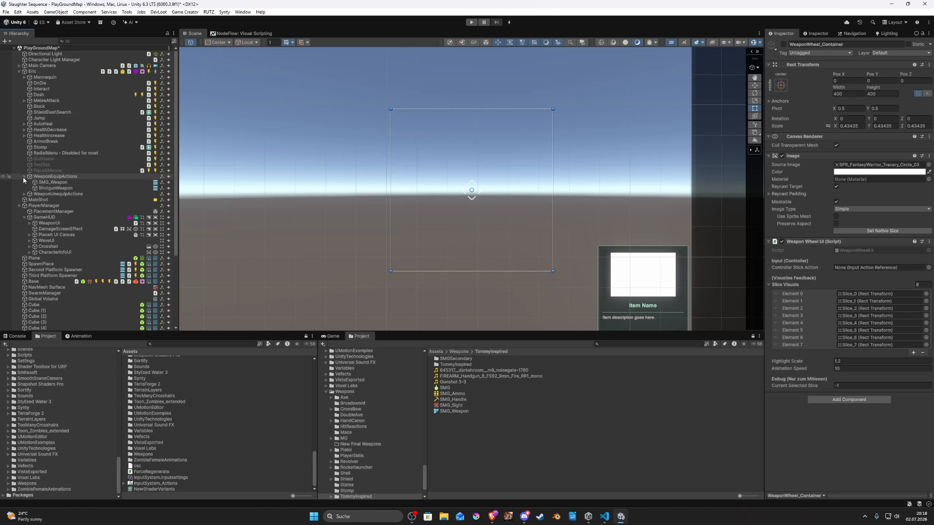
{"action": "left_click", "coordinate": [73, 177]}
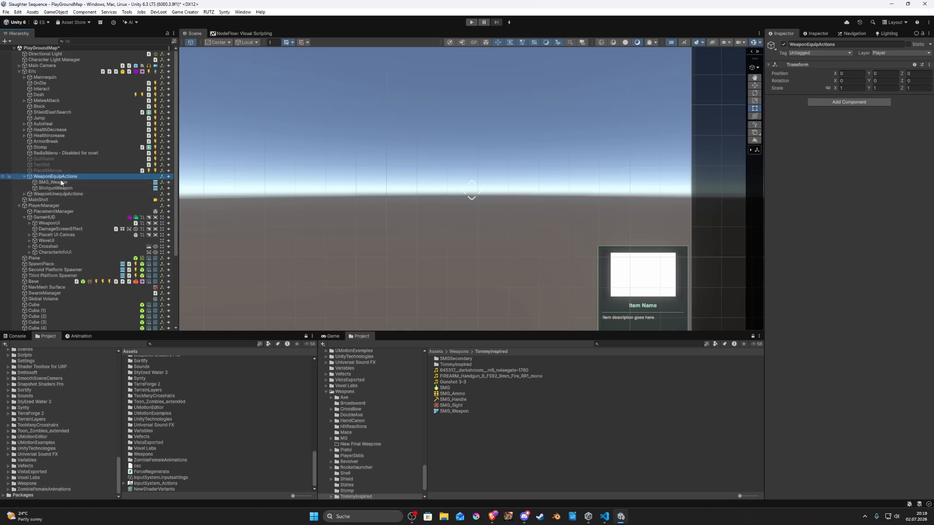
{"action": "left_click", "coordinate": [25, 194]}
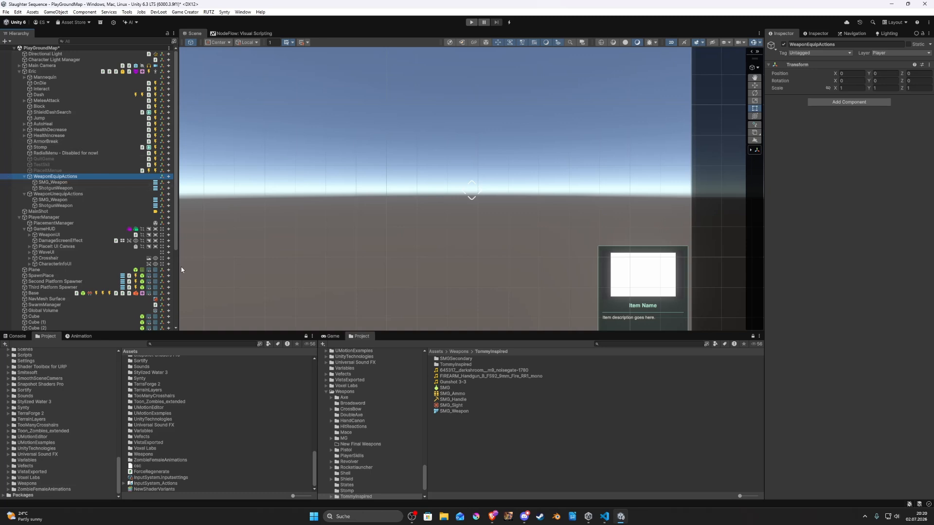
- Inspect the attach-prefab and equip instructions of SMG_Weapon under WeaponEquipActions
{"action": "left_click", "coordinate": [54, 182]}
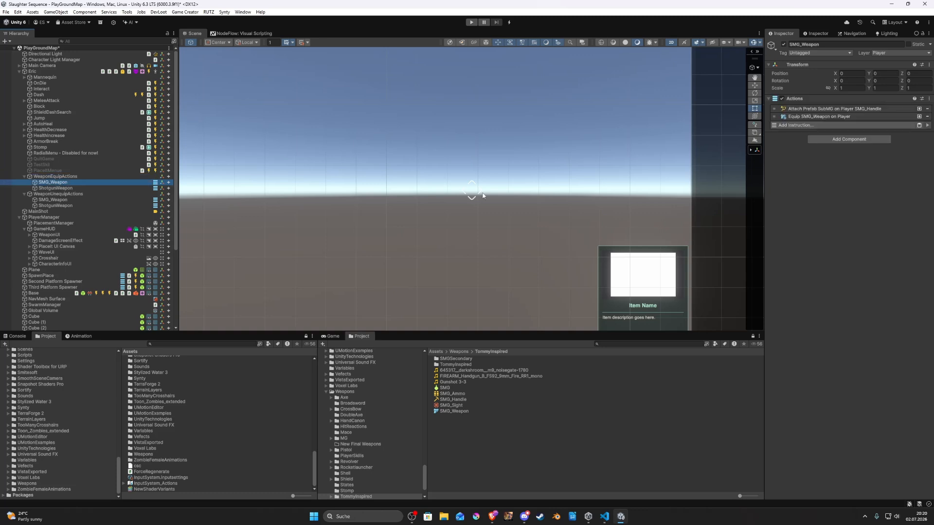
{"action": "left_click", "coordinate": [827, 109]}
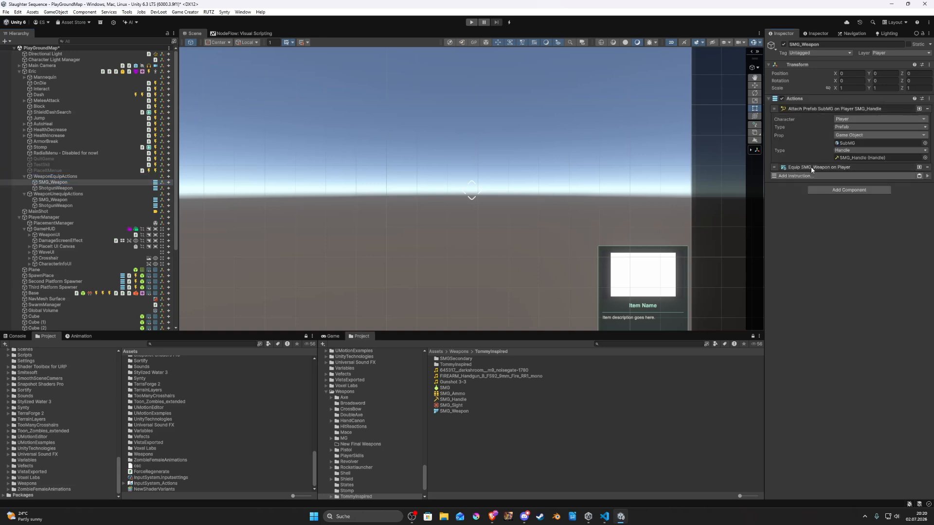
{"action": "left_click", "coordinate": [811, 168]}
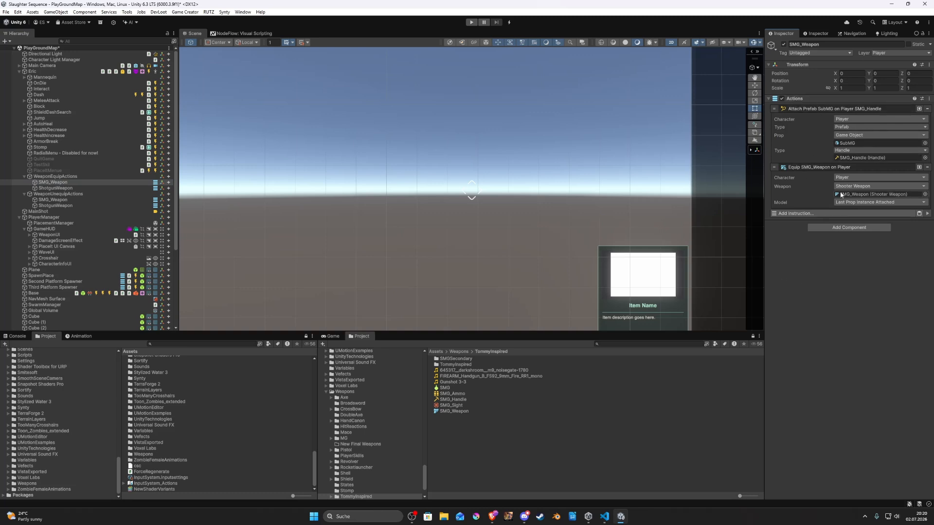
- Inspect the unequip instruction of SMG_Weapon and the SMG_Weapon asset's On Unequip section, and collapse both weapon action groups
{"action": "left_click", "coordinate": [67, 201]}
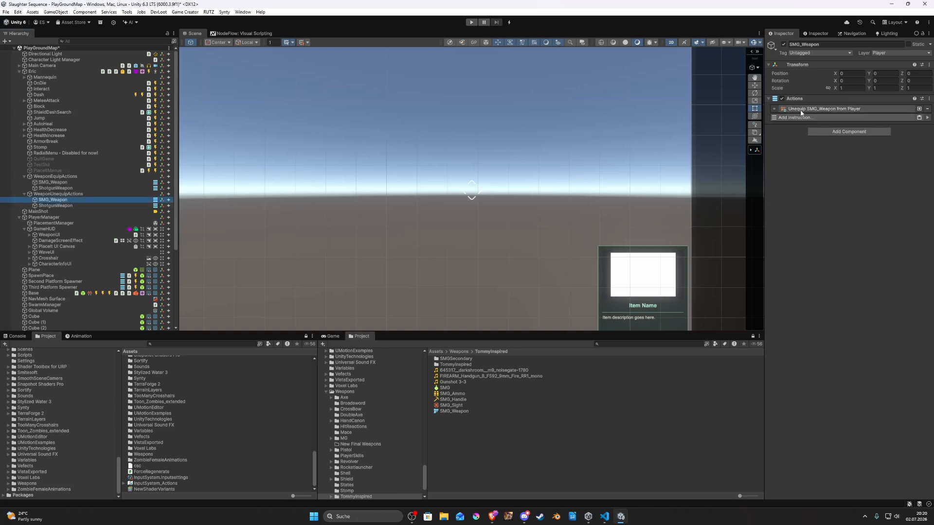
{"action": "left_click", "coordinate": [817, 108]}
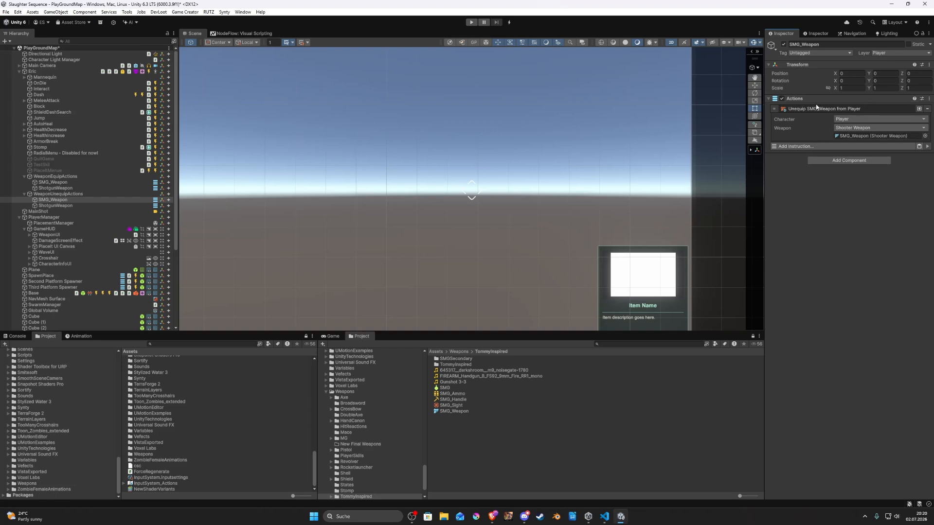
{"action": "left_click", "coordinate": [454, 411]}
{"action": "scroll", "coordinate": [876, 365], "scroll_direction": "down", "scroll_amount": 15}
{"action": "scroll", "coordinate": [877, 365], "scroll_direction": "down", "scroll_amount": 4}
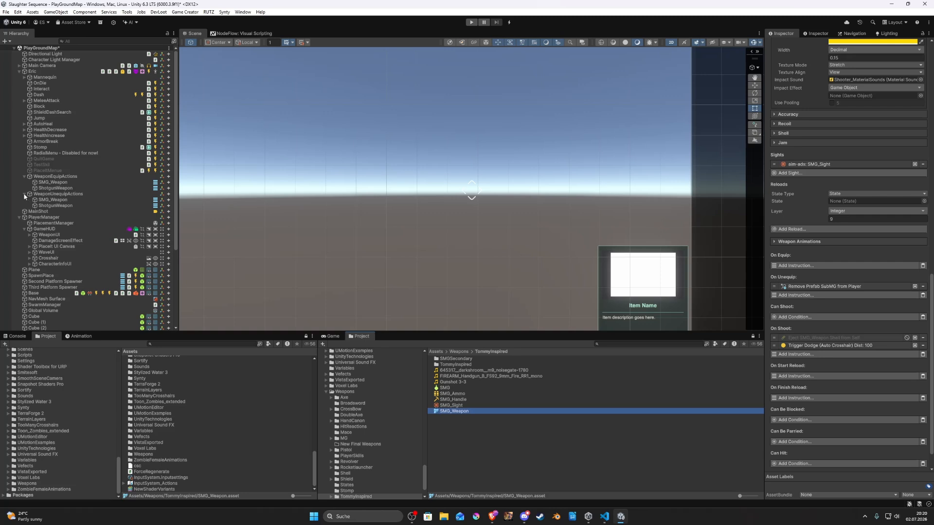
{"action": "left_click", "coordinate": [24, 177]}
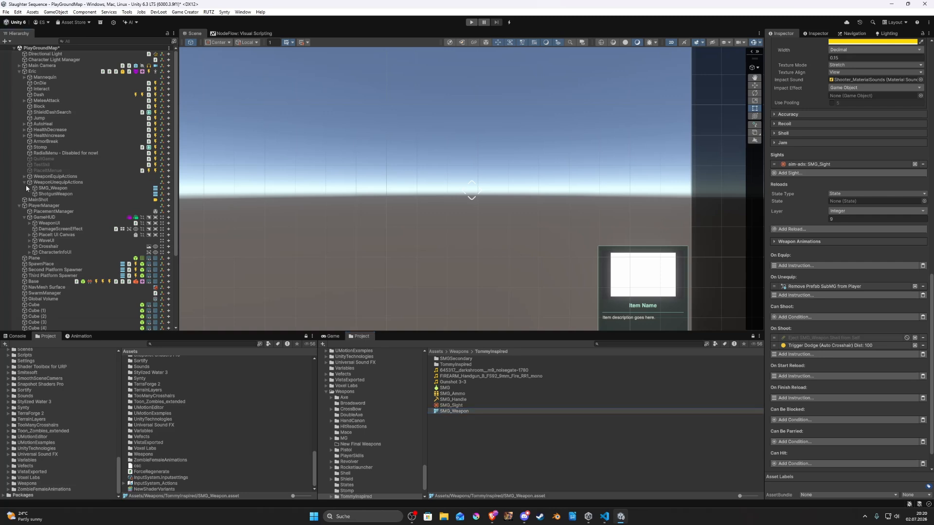
{"action": "left_click", "coordinate": [23, 183]}
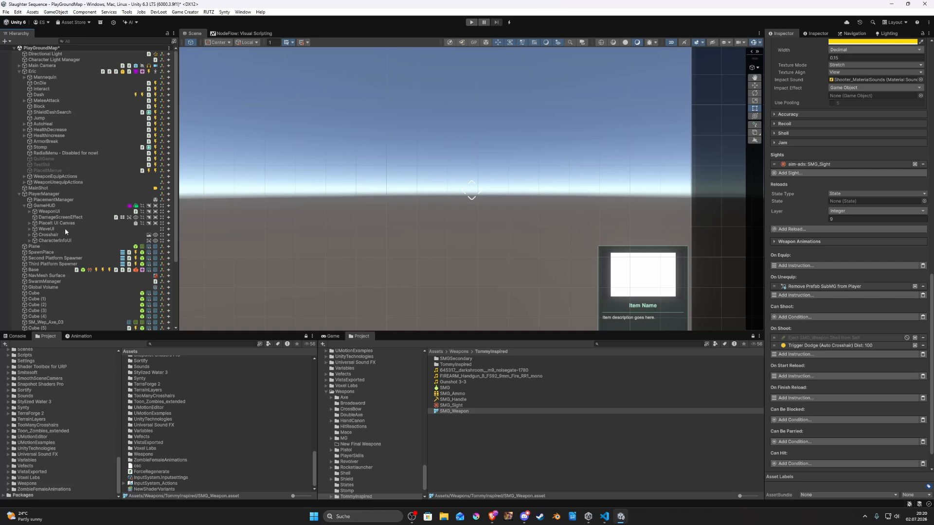
- Browse the weapon manager instructions available for the trigger on Cube (6)
{"action": "scroll", "coordinate": [91, 274], "scroll_direction": "down", "scroll_amount": 5}
{"action": "left_click", "coordinate": [65, 252]}
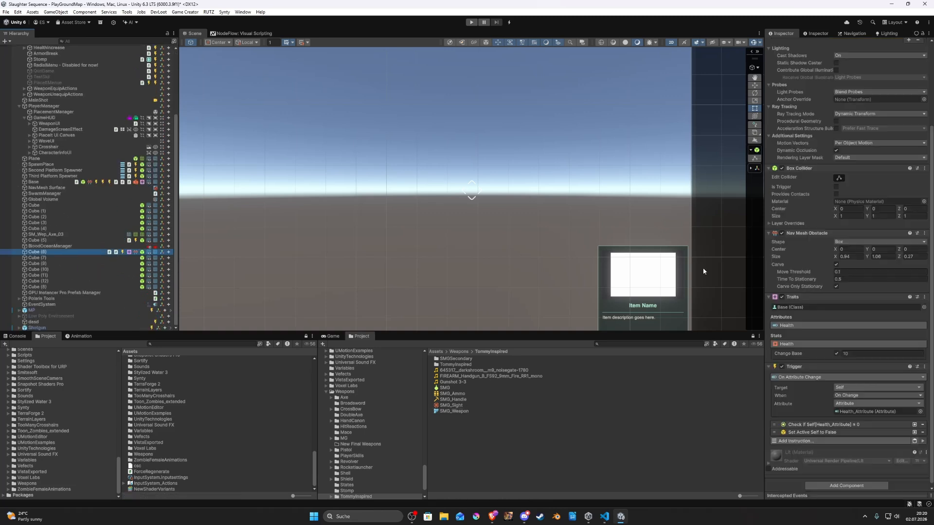
{"action": "left_click", "coordinate": [828, 438]}
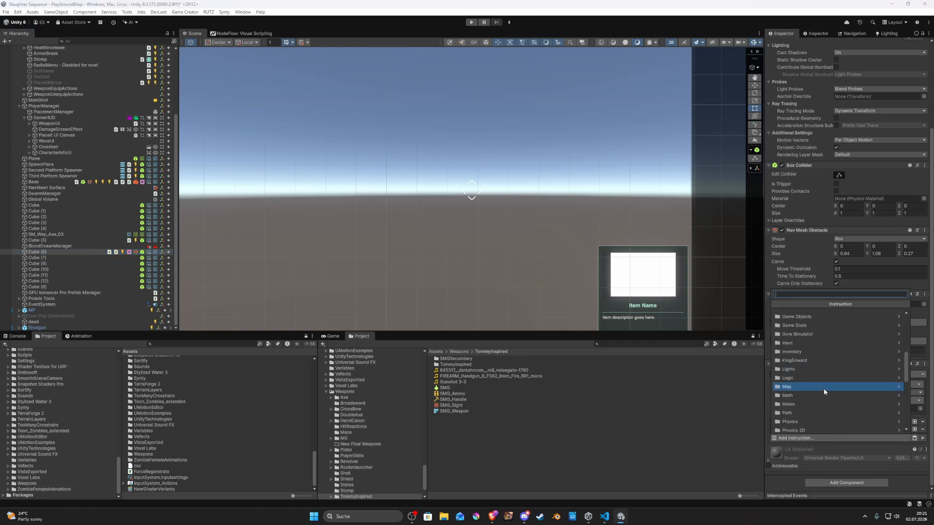
{"action": "scroll", "coordinate": [824, 366], "scroll_direction": "down", "scroll_amount": 10}
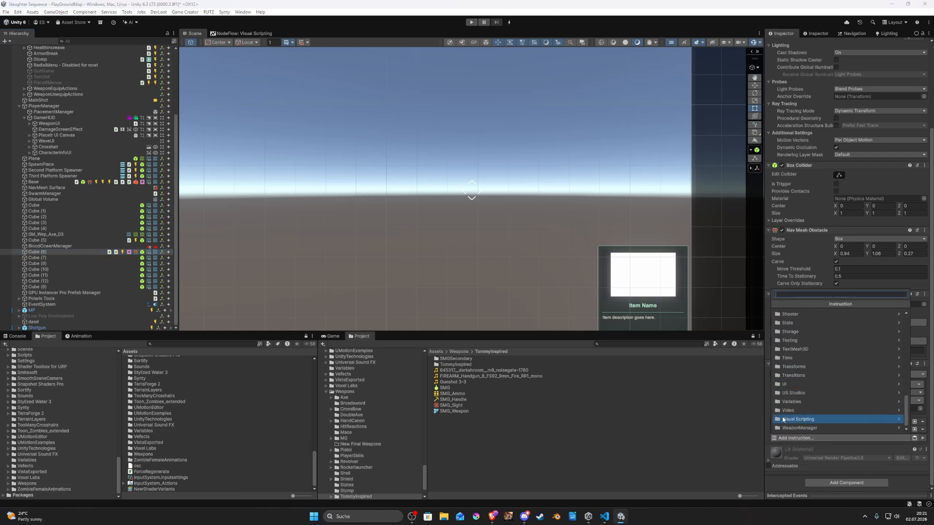
{"action": "scroll", "coordinate": [851, 426], "scroll_direction": "down", "scroll_amount": 2}
{"action": "left_click", "coordinate": [848, 428]}
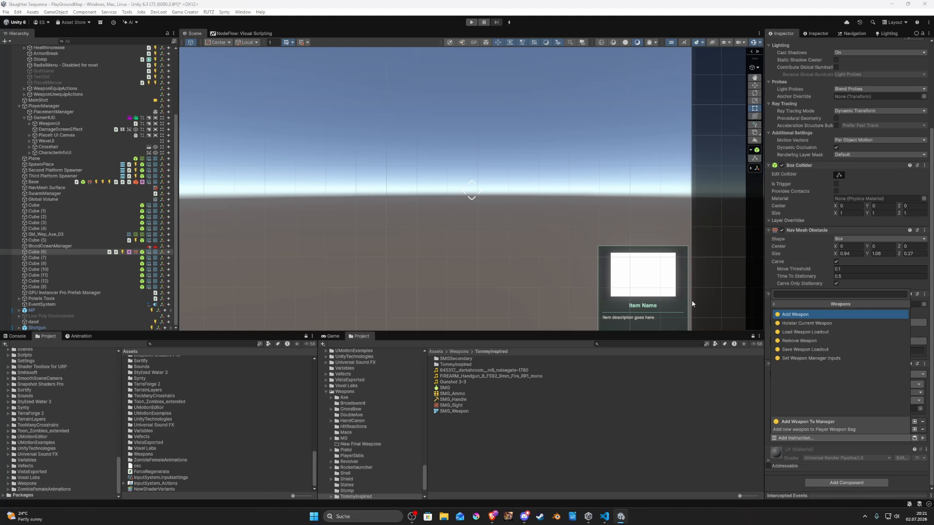
- Inspect the interaction trigger on the MP pickup's Hotspot child and collapse MP
{"action": "right_click", "coordinate": [146, 372]}
{"action": "left_click", "coordinate": [30, 312]}
{"action": "key", "text": "Right"}
{"action": "left_click", "coordinate": [41, 316]}
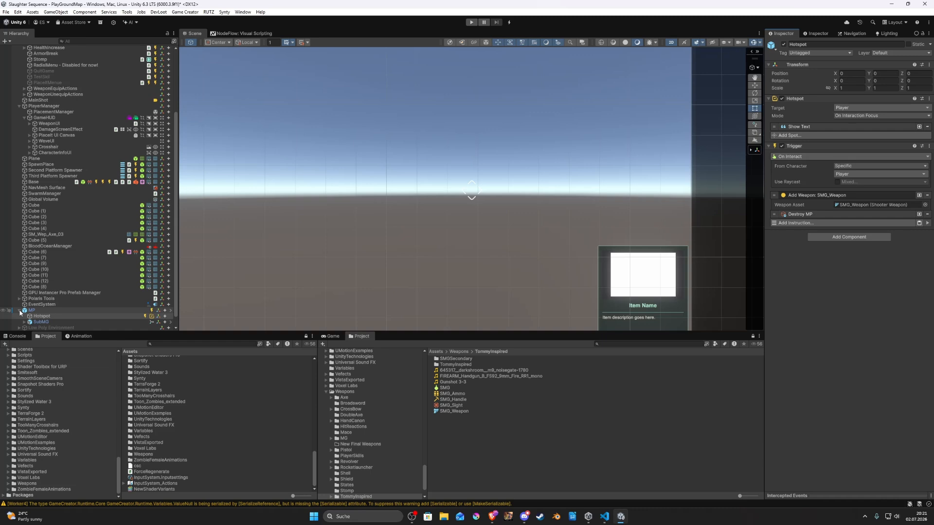
{"action": "left_click", "coordinate": [19, 312]}
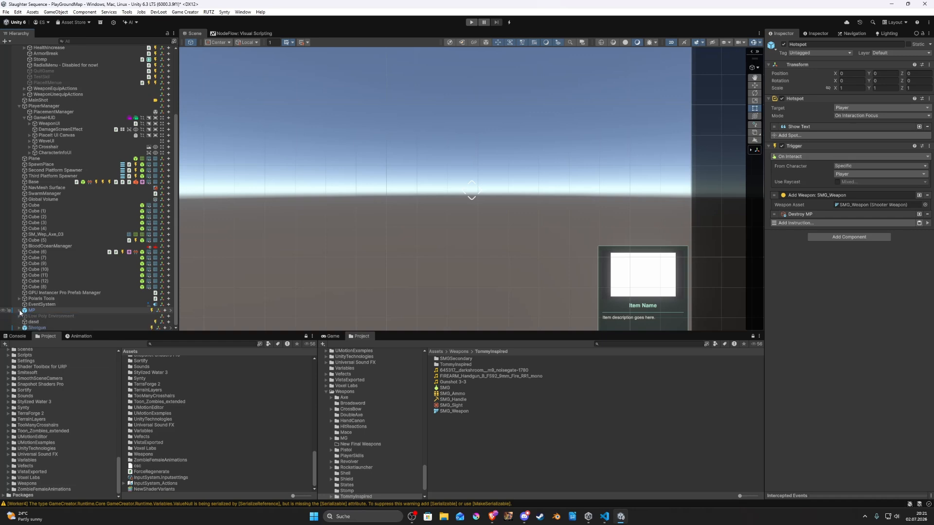
- Review the weapon instructions for Cube (6)'s trigger, including Add Weapon, Load Weapon Loadout and Save Weapon Loadout
{"action": "left_click", "coordinate": [97, 252]}
{"action": "scroll", "coordinate": [833, 389], "scroll_direction": "down", "scroll_amount": 10}
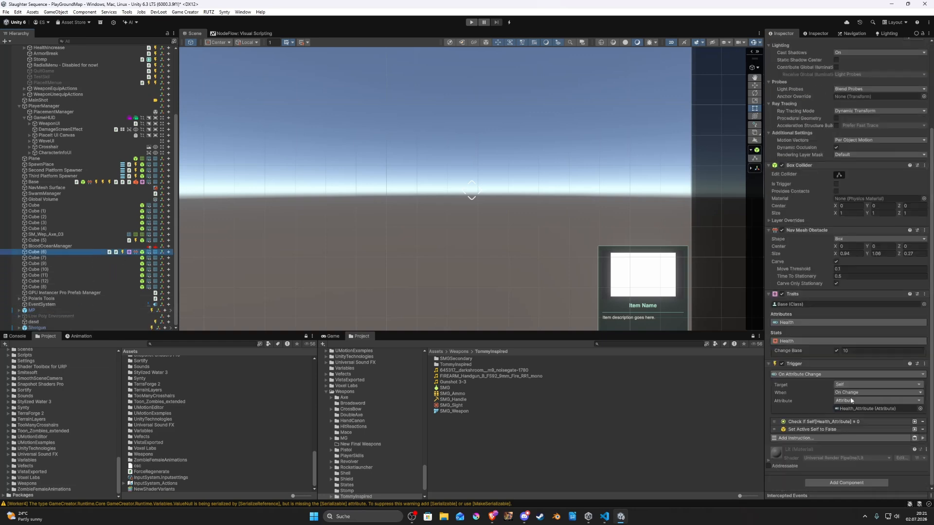
{"action": "left_click", "coordinate": [833, 438]}
{"action": "left_click", "coordinate": [828, 427]}
{"action": "left_click", "coordinate": [818, 315]}
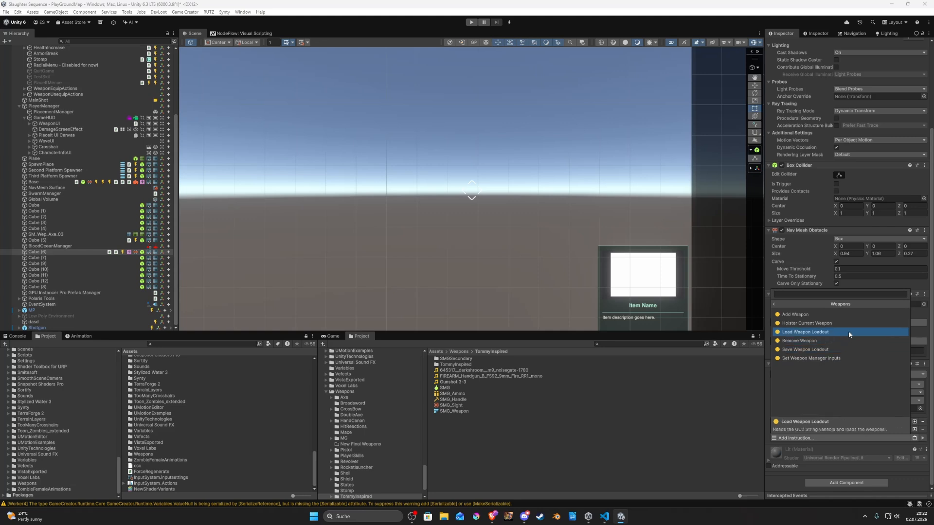
{"action": "left_click", "coordinate": [851, 349]}
{"action": "scroll", "coordinate": [830, 427], "scroll_direction": "down", "scroll_amount": 1}
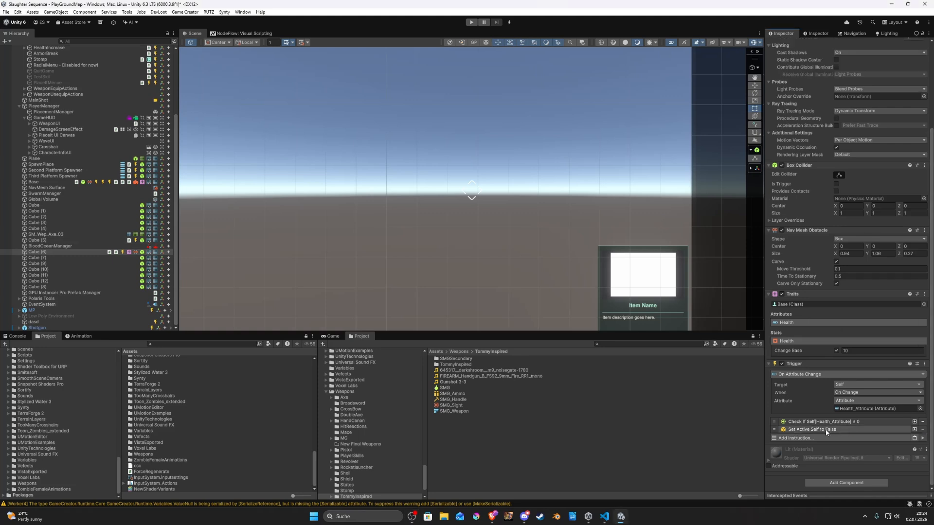
- Add a second Trigger component to Cube (6) and browse its Weapons events for On Weapon Changed
{"action": "left_click", "coordinate": [815, 438]}
{"action": "left_click", "coordinate": [834, 483]}
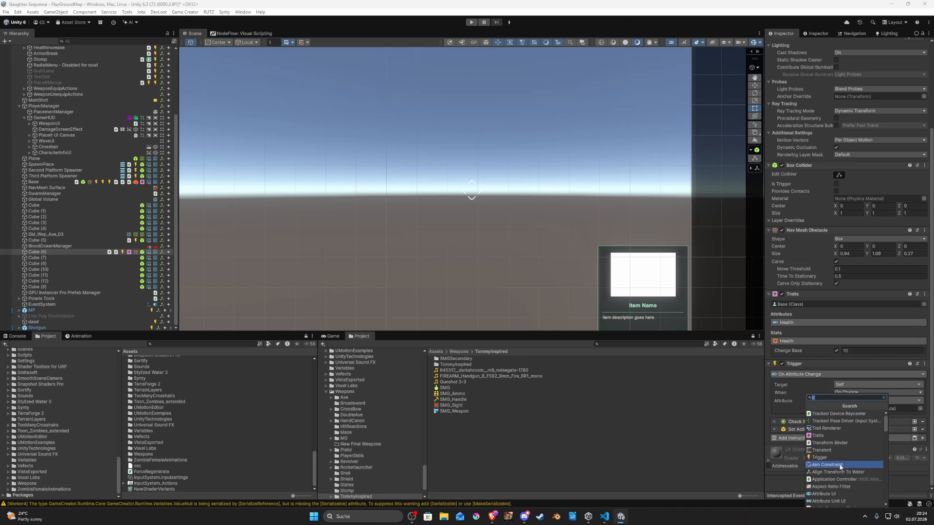
{"action": "left_click", "coordinate": [835, 461]}
{"action": "scroll", "coordinate": [834, 457], "scroll_direction": "down", "scroll_amount": 3}
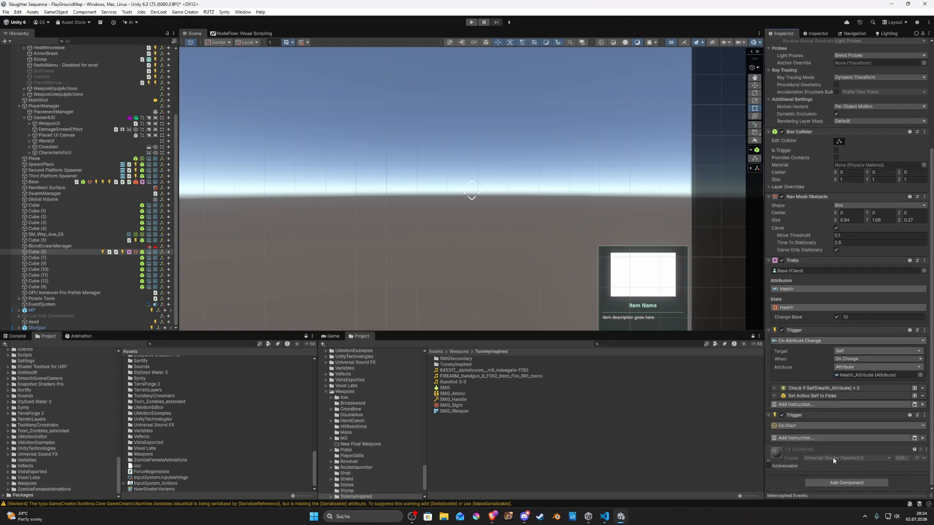
{"action": "left_click", "coordinate": [824, 426]}
{"action": "scroll", "coordinate": [823, 389], "scroll_direction": "down", "scroll_amount": 3}
{"action": "left_click", "coordinate": [823, 412]}
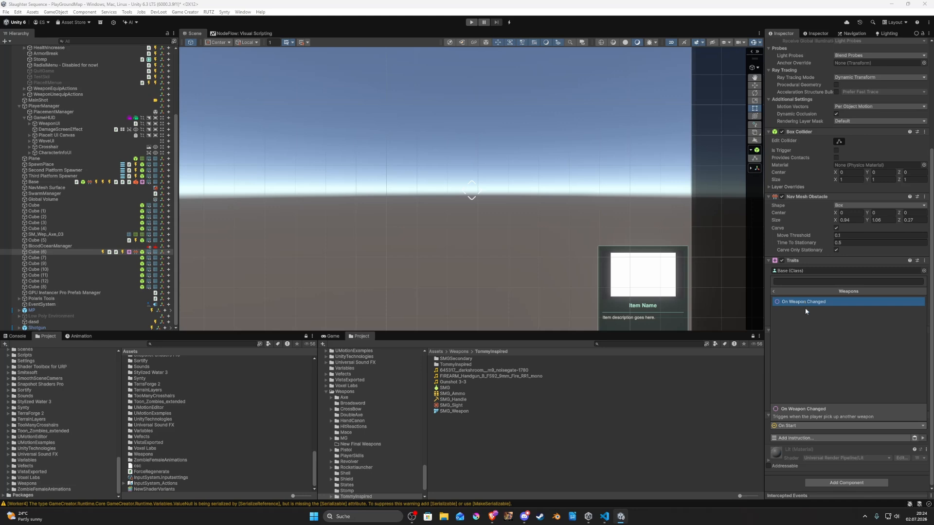
{"action": "left_click", "coordinate": [774, 292]}
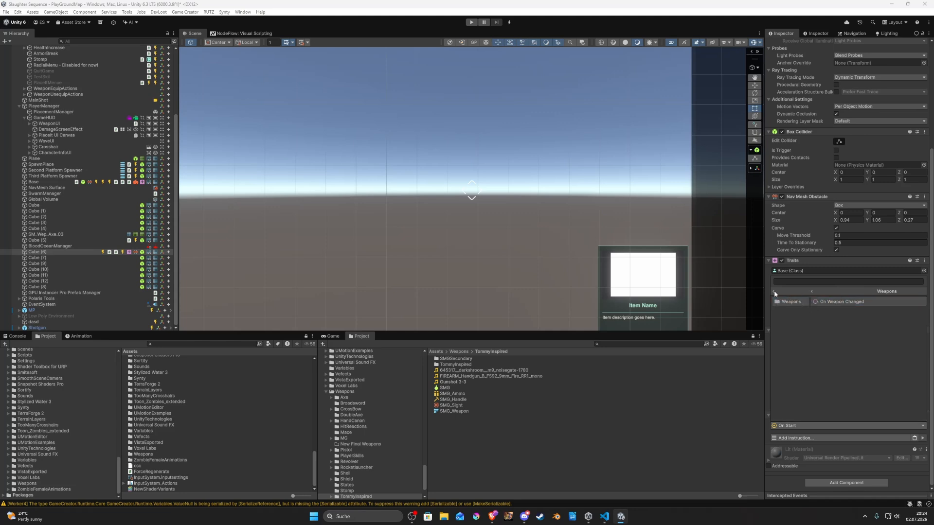
- Remove the second Trigger component from Cube (6)
{"action": "left_click", "coordinate": [802, 475]}
{"action": "left_click", "coordinate": [924, 415]}
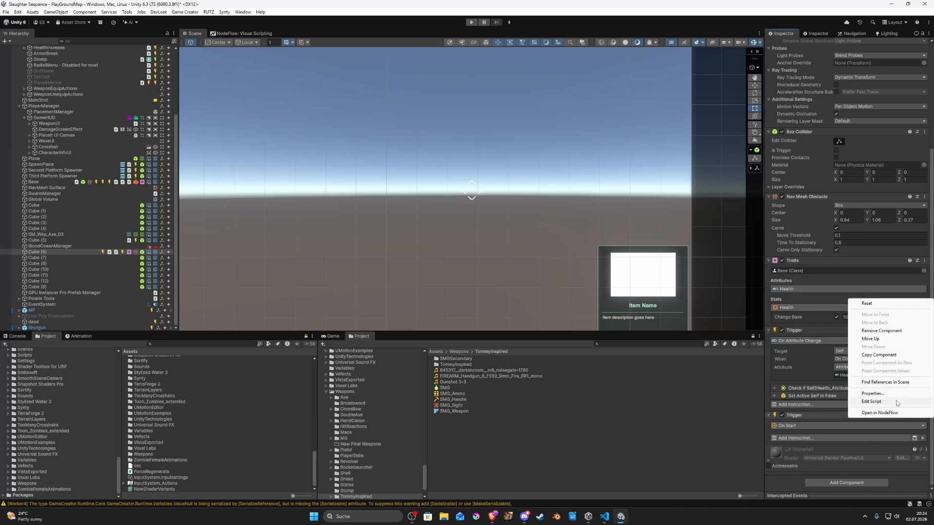
{"action": "left_click", "coordinate": [881, 331]}
- Add a condition-check instruction with Has Weapon in Bag to Cube (6)'s trigger and delete that instruction again
{"action": "left_click", "coordinate": [798, 438]}
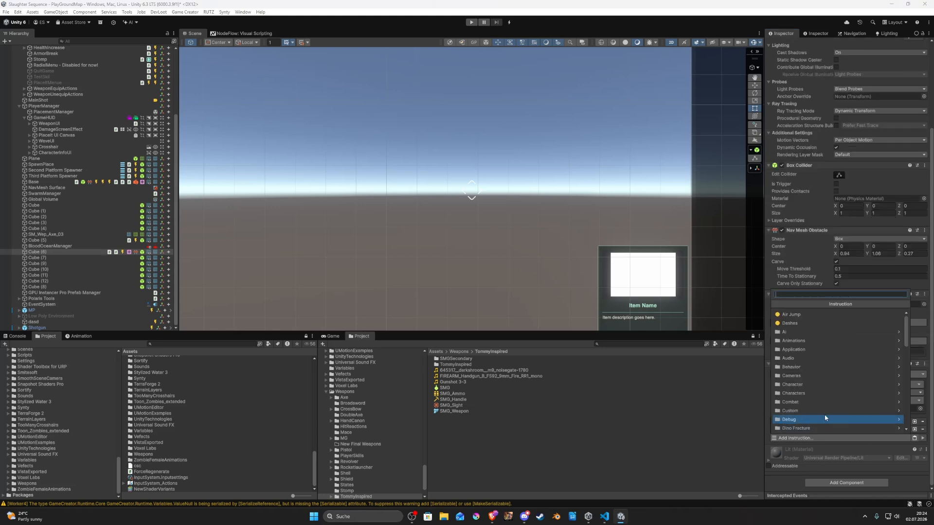
{"action": "type", "text": "c"}
{"action": "left_click", "coordinate": [815, 375]}
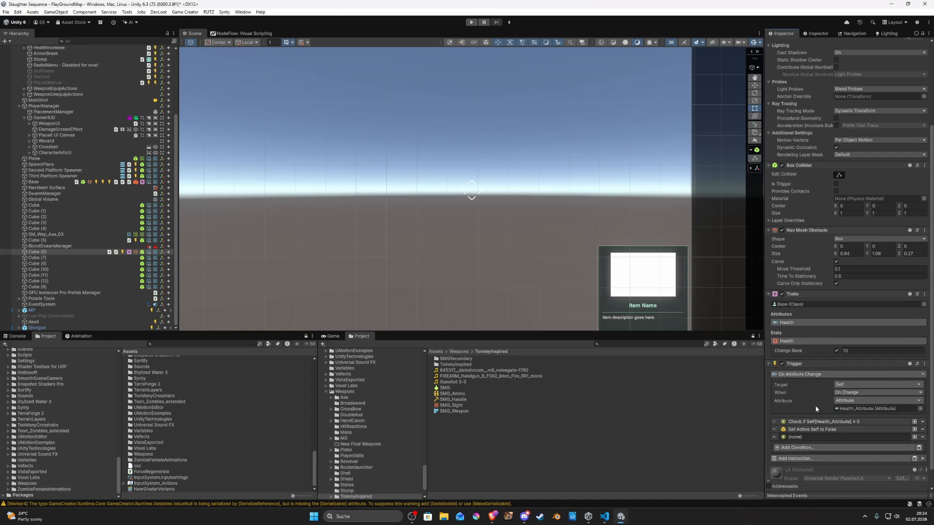
{"action": "left_click", "coordinate": [816, 447]}
{"action": "scroll", "coordinate": [817, 403], "scroll_direction": "down", "scroll_amount": 5}
{"action": "left_click", "coordinate": [802, 438]}
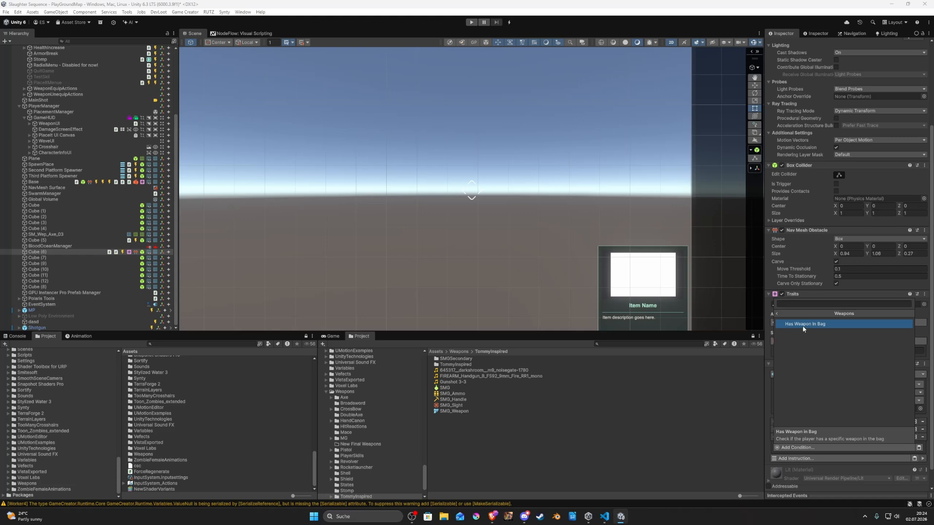
{"action": "left_click", "coordinate": [806, 328]}
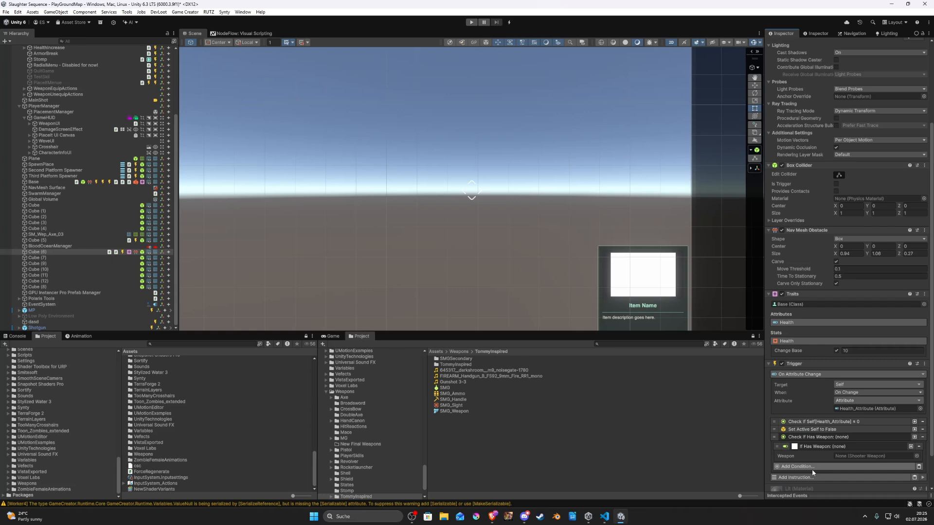
{"action": "left_click", "coordinate": [923, 438]}
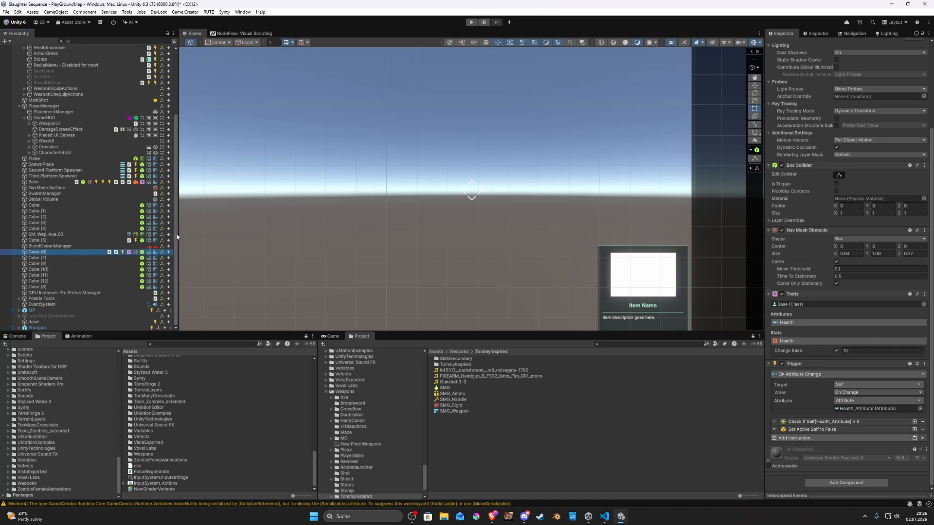
- Collapse the player character and PlayerManager hierarchies, clear the selection and start Play mode
{"action": "left_click_drag", "start_coordinate": [176, 233], "coordinate": [176, 164]}
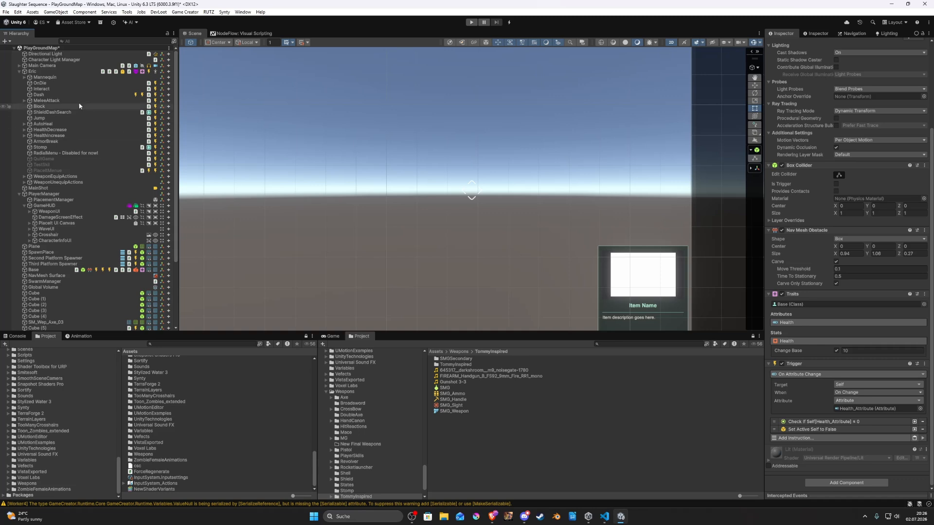
{"action": "left_click", "coordinate": [19, 72]}
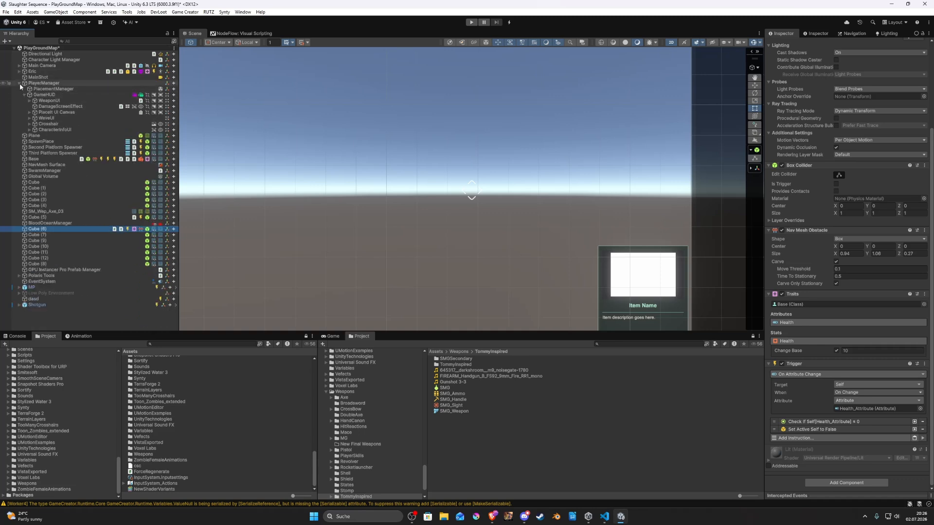
{"action": "left_click", "coordinate": [19, 83]}
{"action": "left_click", "coordinate": [38, 299]}
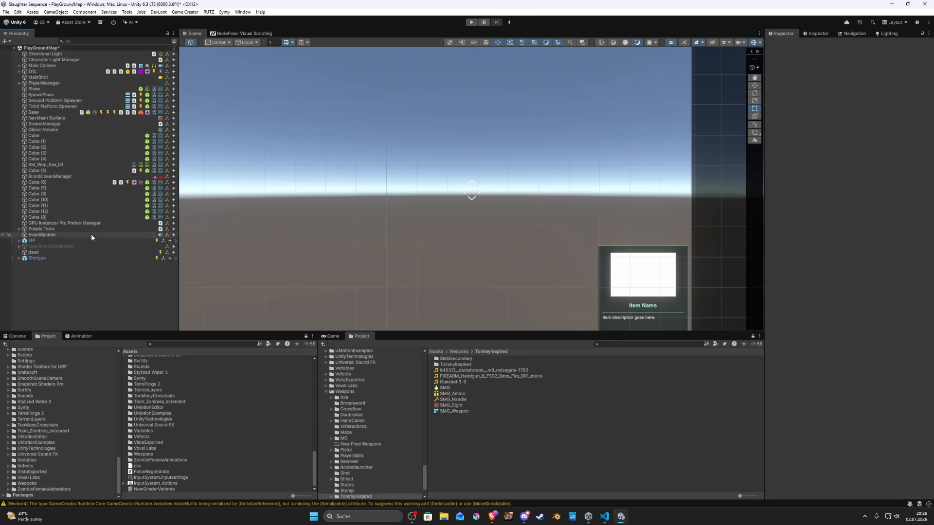
{"action": "left_click", "coordinate": [472, 22]}
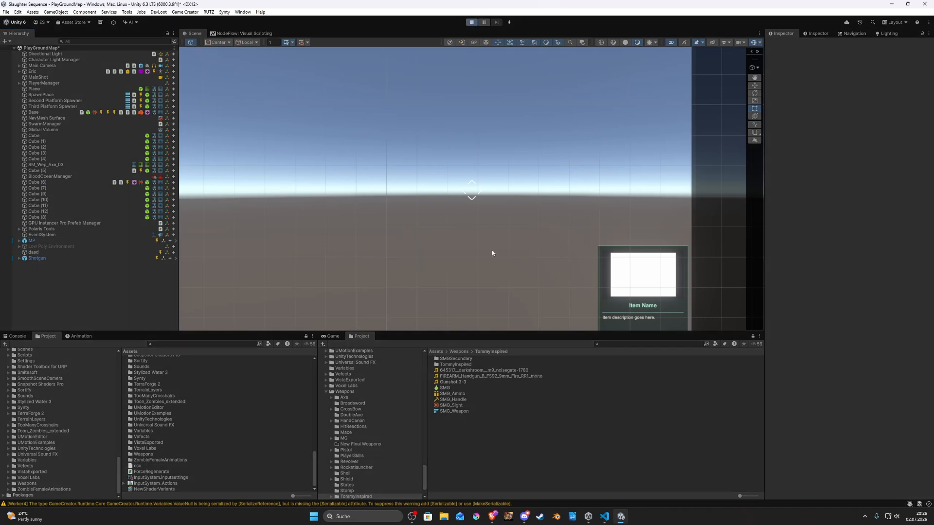
- Enlarge the Game view and pick up the SMG and the shotgun in the running game
{"action": "left_click_drag", "start_coordinate": [485, 331], "coordinate": [485, 222]}
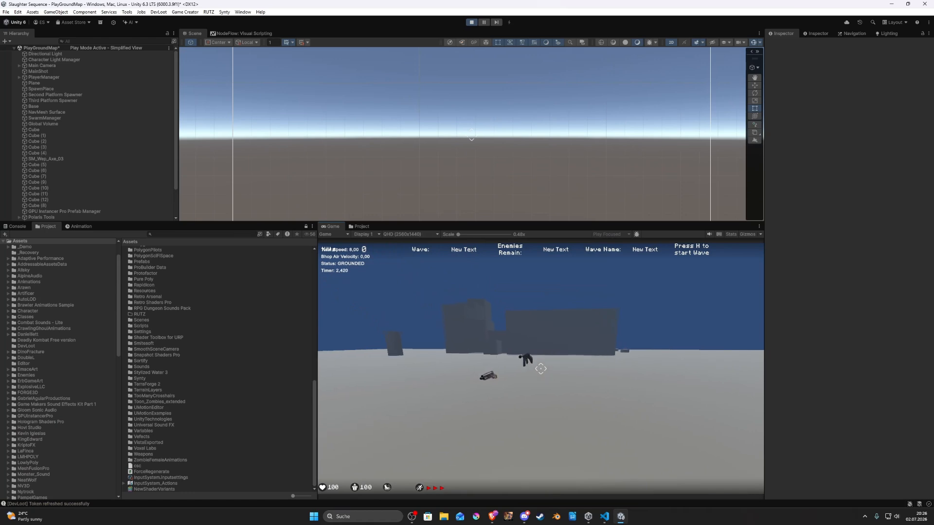
{"action": "key", "text": "e"}
{"action": "key", "text": "e"}
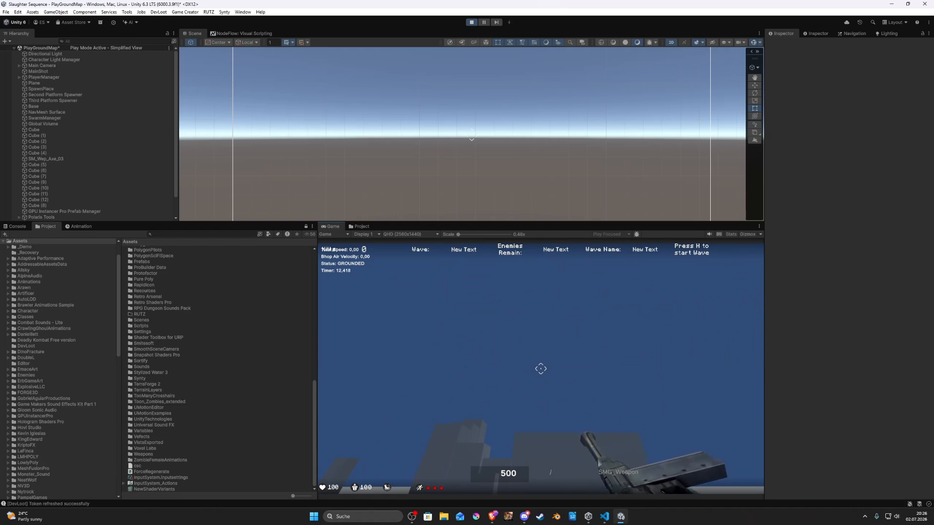
- Test weapon switching by alternating between the shotgun in slot 2 and the SMG in slot 1, finishing on the shotgun slot
{"action": "key", "text": "2"}
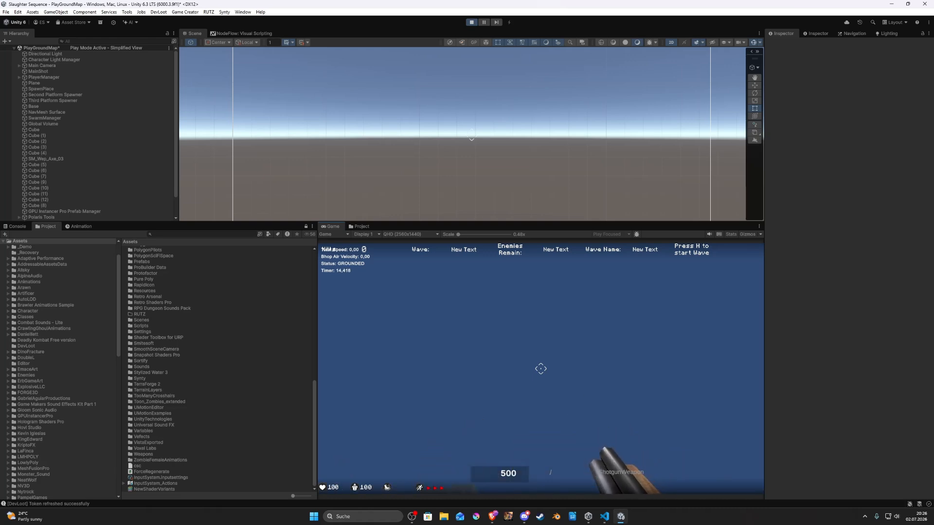
{"action": "key", "text": "1"}
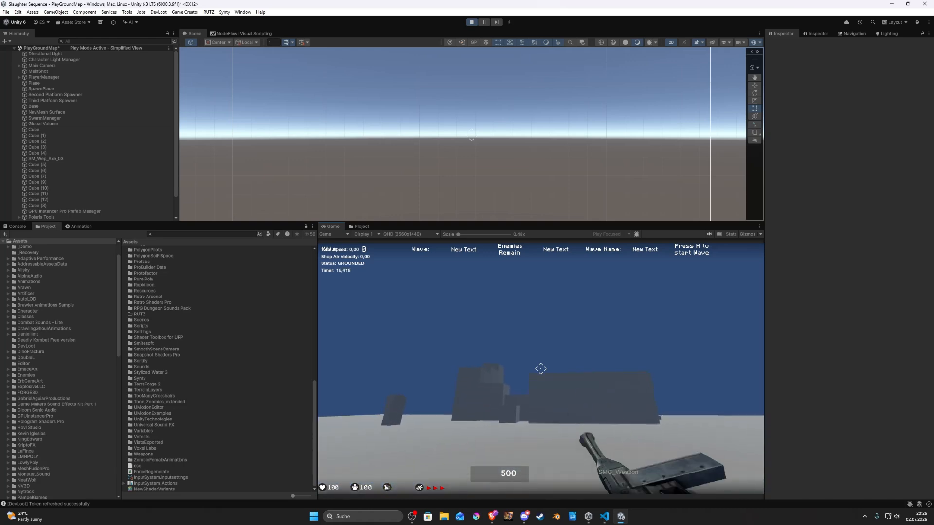
{"action": "key", "text": "2"}
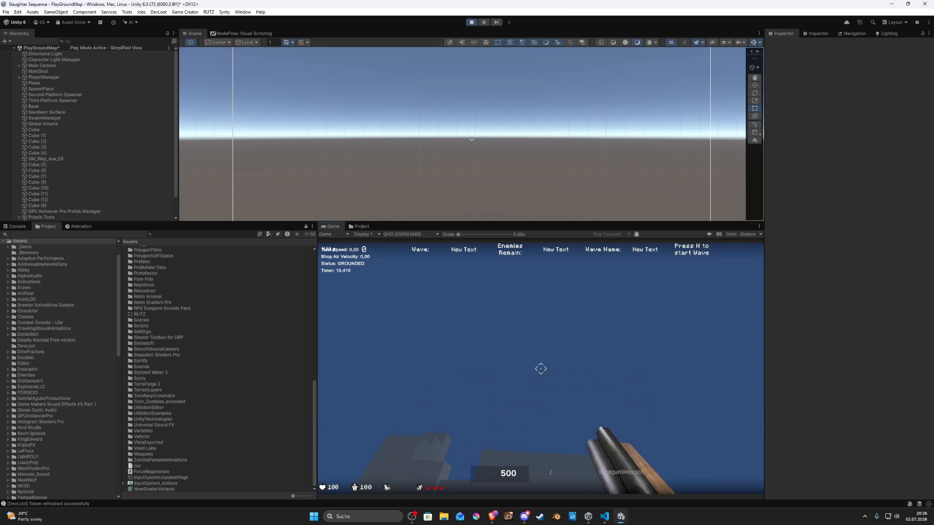
{"action": "key", "text": "1"}
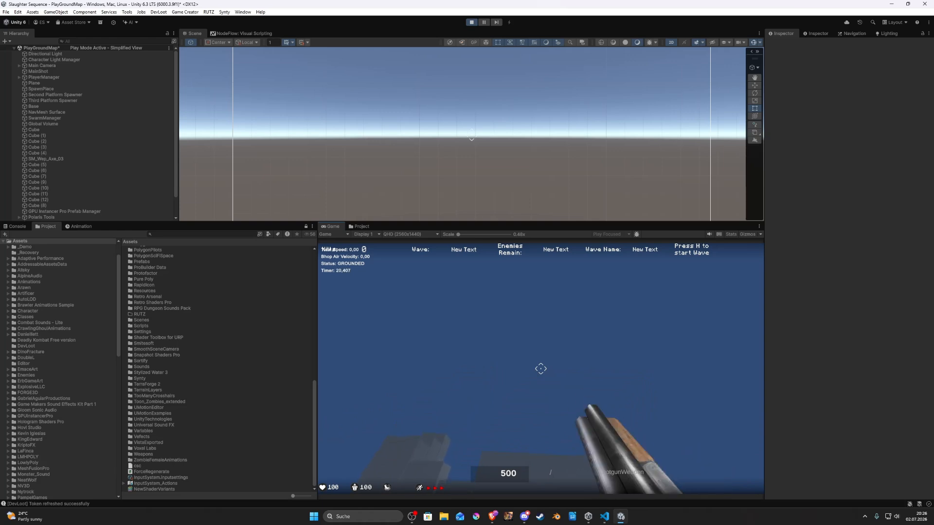
{"action": "key", "text": "2"}
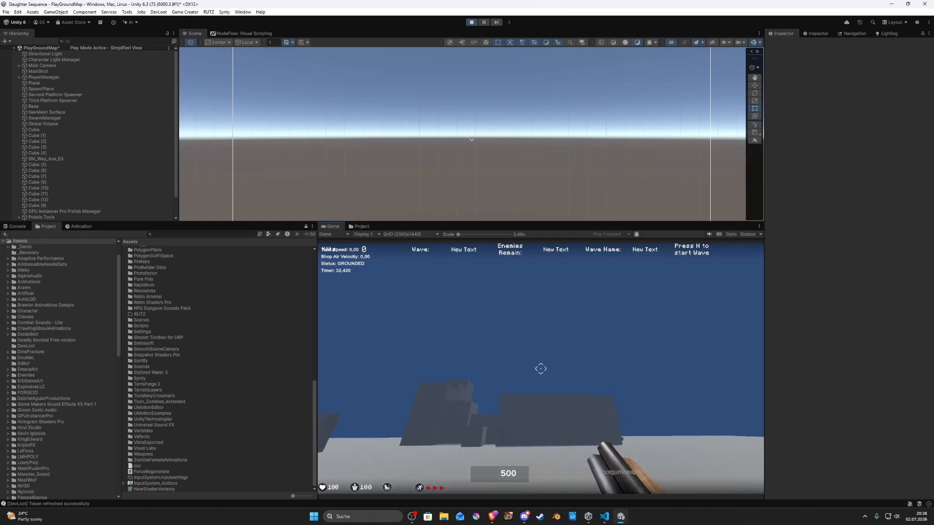
- Open and close the radial weapon wheel, and run forward with repeated jumps while holding the shotgun
{"action": "key", "text": "Tab"}
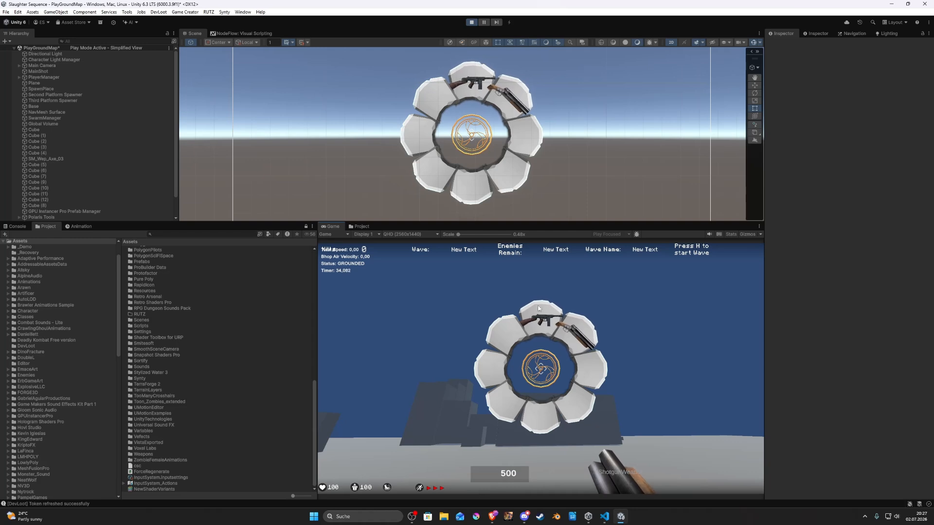
{"action": "key", "text": "Tab"}
{"action": "key", "text": "w"}
{"action": "key", "text": "space"}
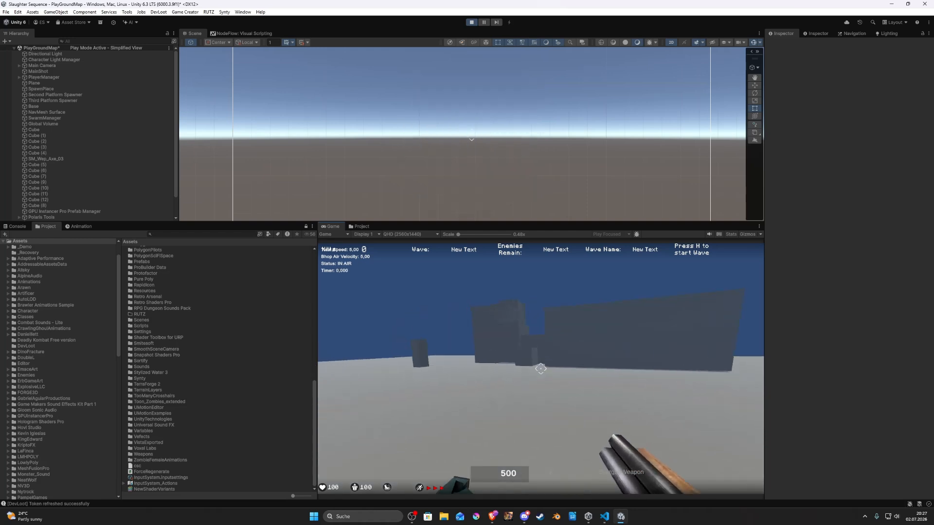
{"action": "key", "text": "w"}
{"action": "key", "text": "space"}
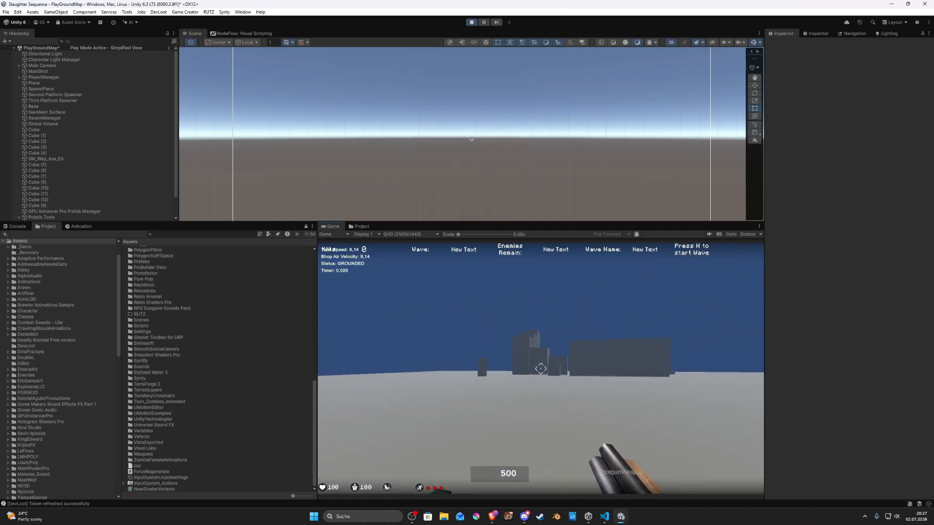
{"action": "key", "text": "w"}
{"action": "key", "text": "space"}
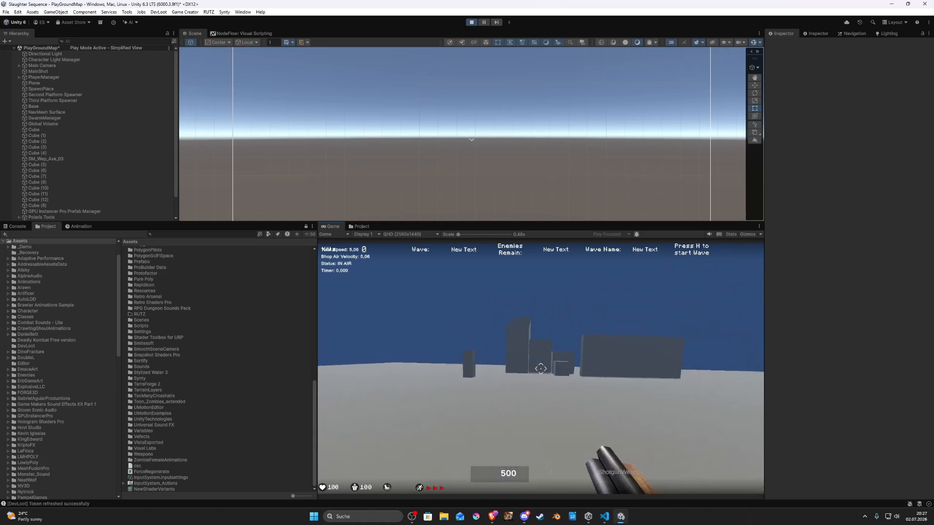
- Test toggling the radial weapon wheel repeatedly while jumping around the map, keeping the shotgun equipped
{"action": "key", "text": "Tab"}
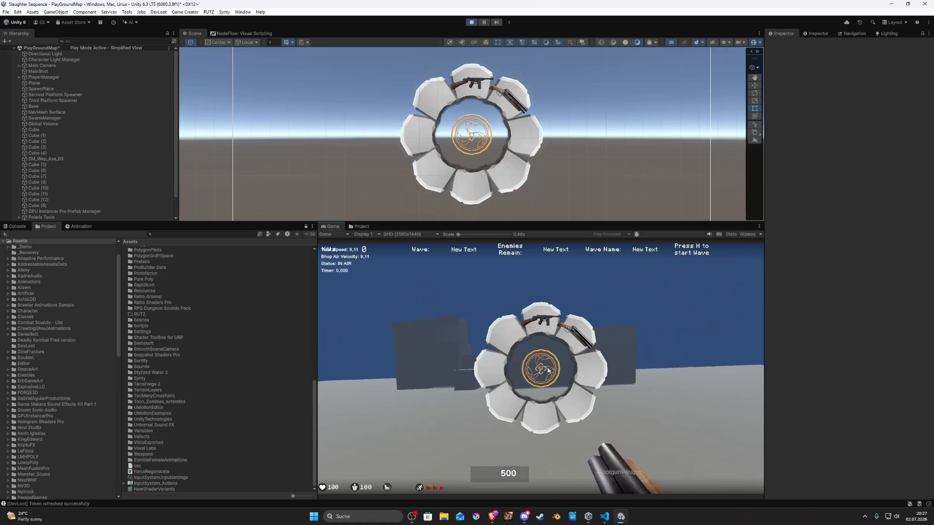
{"action": "key", "text": "Tab"}
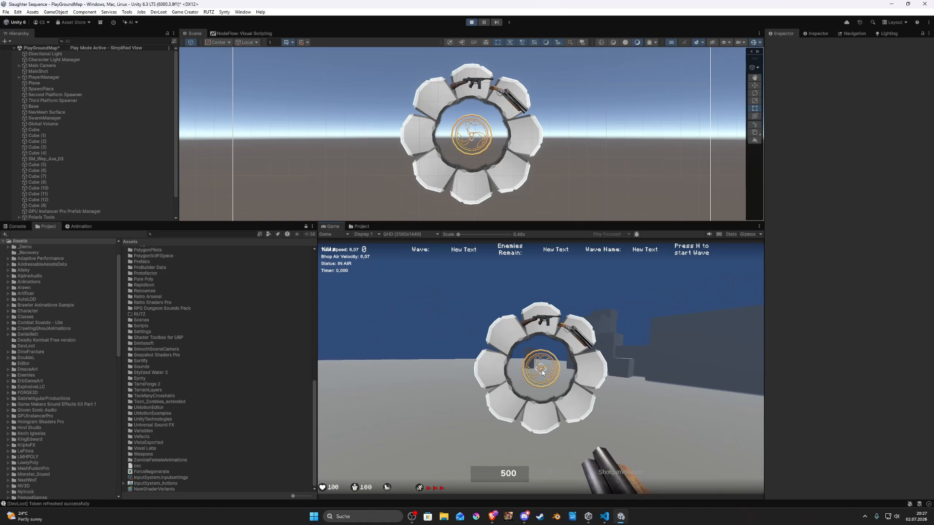
{"action": "key", "text": "Tab"}
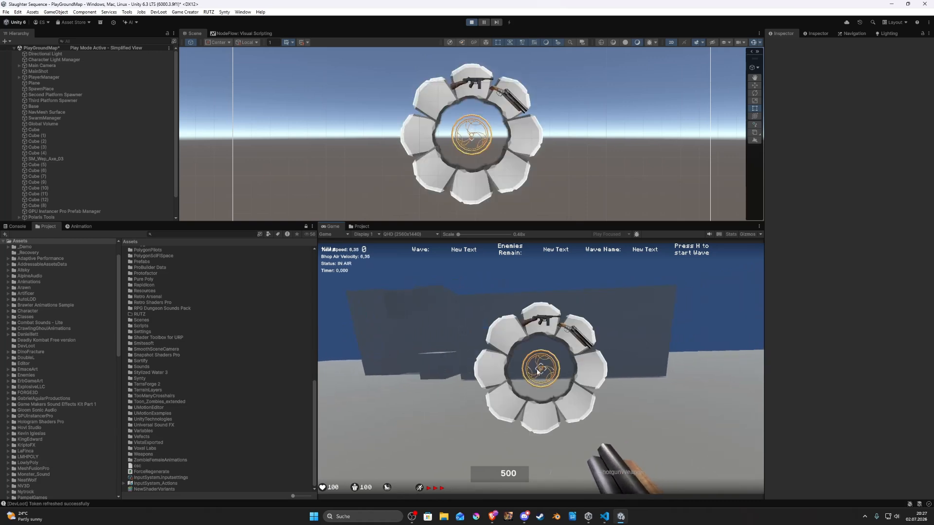
{"action": "key", "text": "Tab"}
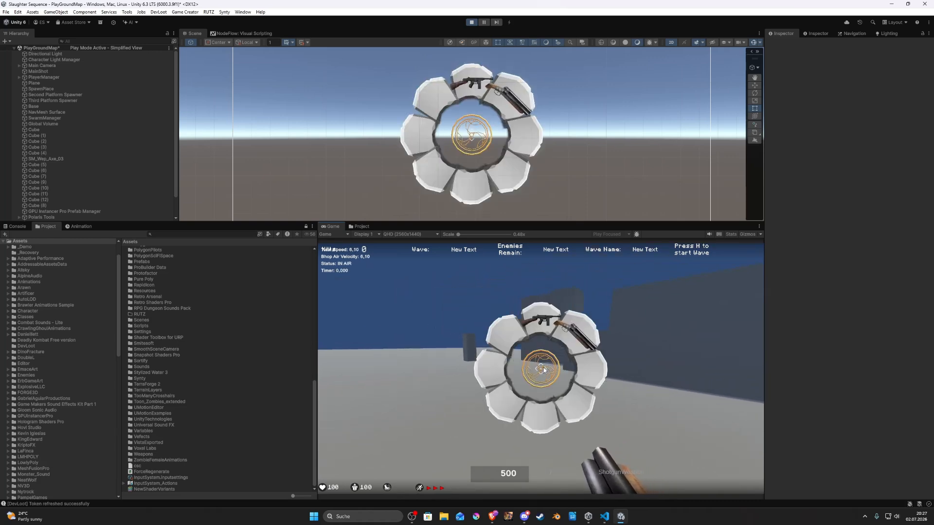
{"action": "key", "text": "space"}
{"action": "key", "text": "space"}
{"action": "key", "text": "space"}
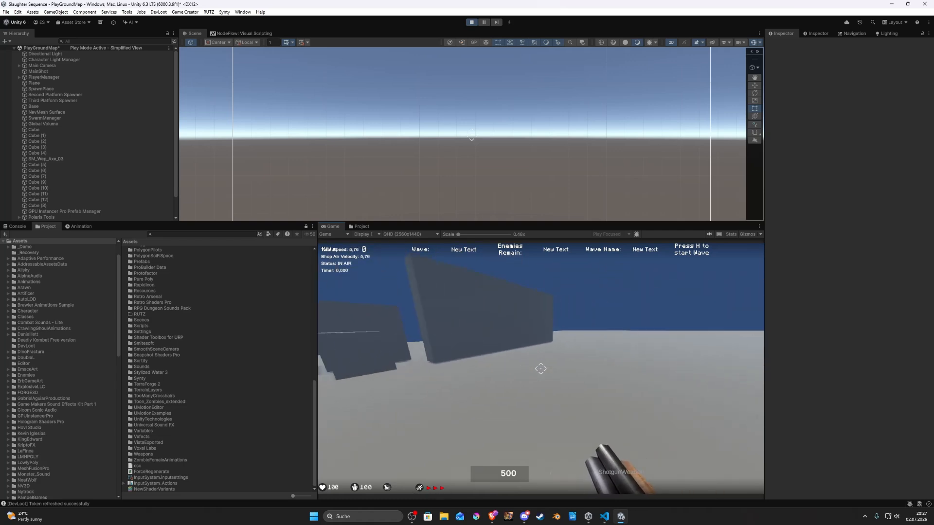
{"action": "key", "text": "Tab"}
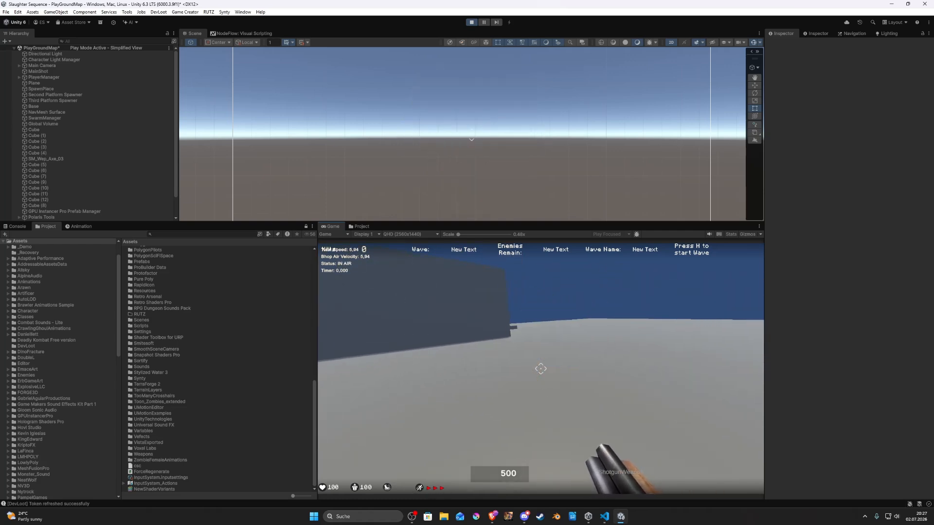
{"action": "key", "text": "space"}
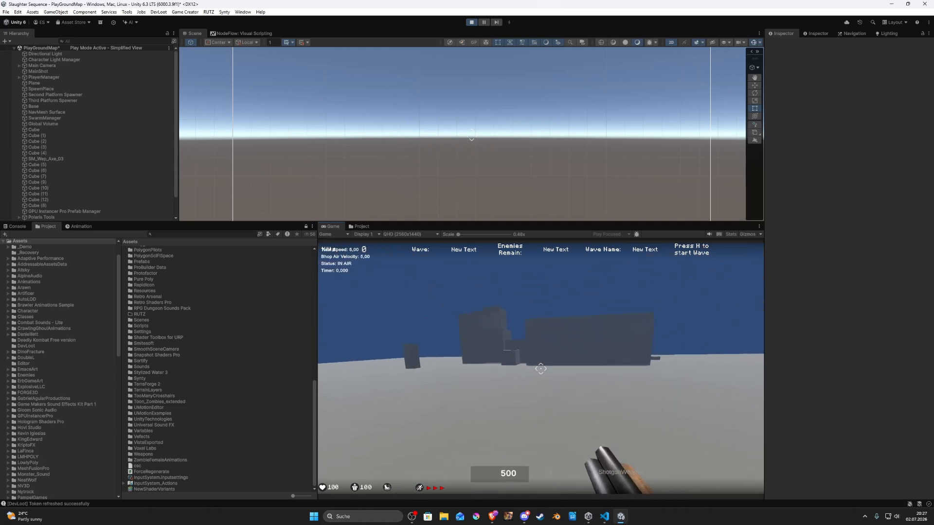
{"action": "key", "text": "Tab"}
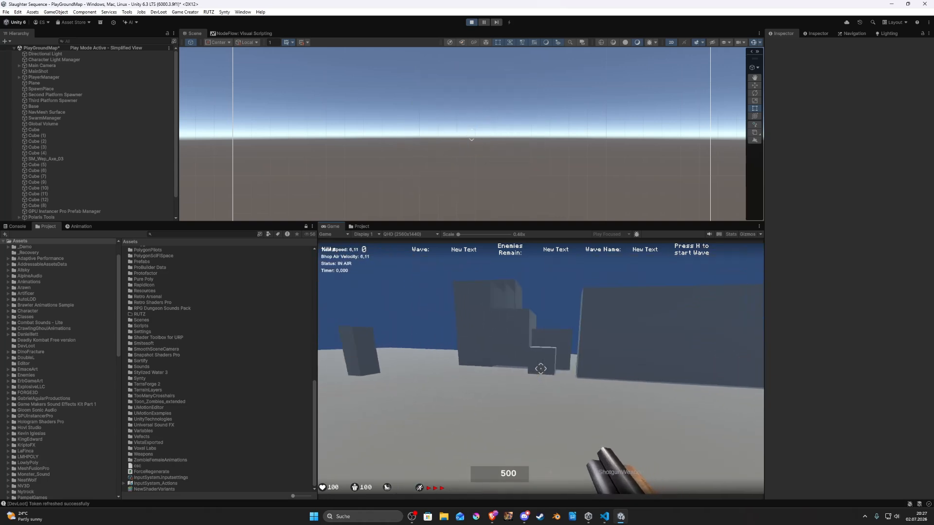
{"action": "key", "text": "Tab"}
{"action": "key", "text": "Tab"}
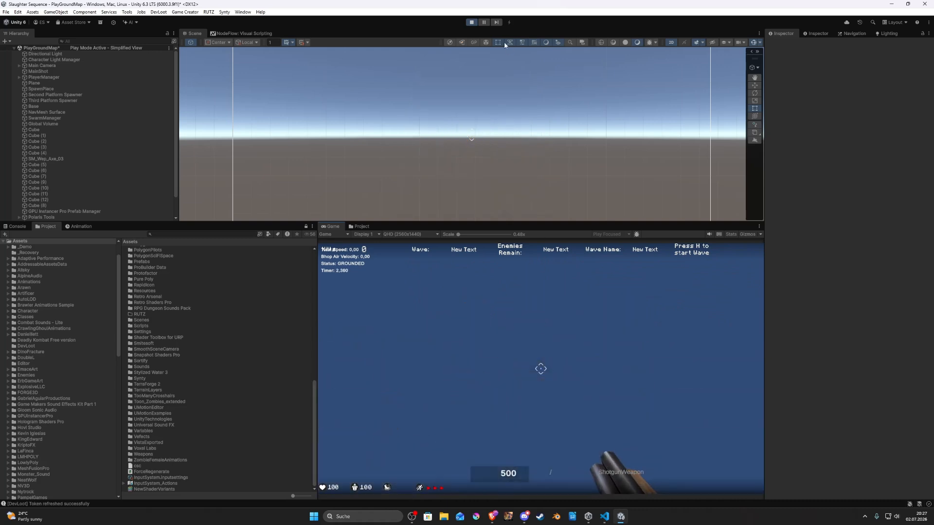
- Stop Play mode and enlarge the Scene view and Hierarchy again by shrinking the Project area below them
{"action": "left_click", "coordinate": [471, 24]}
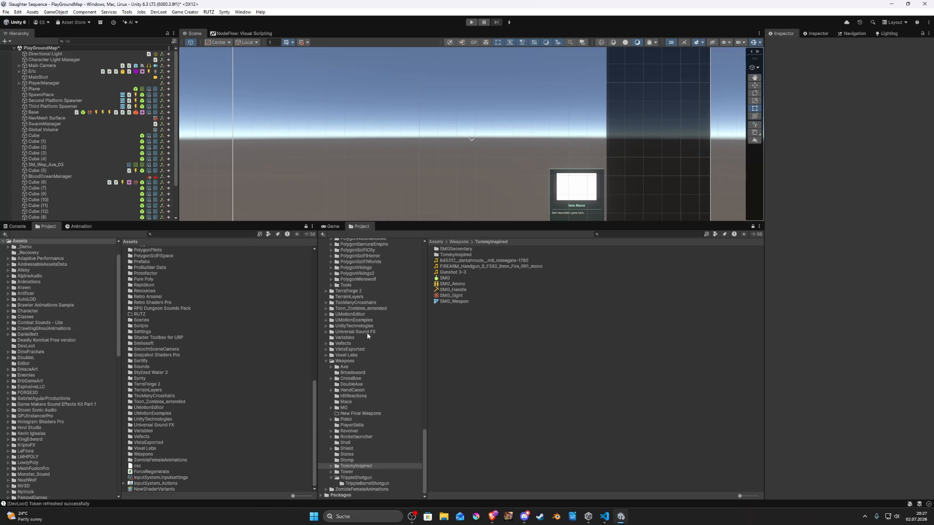
{"action": "left_click_drag", "start_coordinate": [269, 231], "coordinate": [269, 237]}
{"action": "left_click_drag", "start_coordinate": [265, 329], "coordinate": [264, 333]}
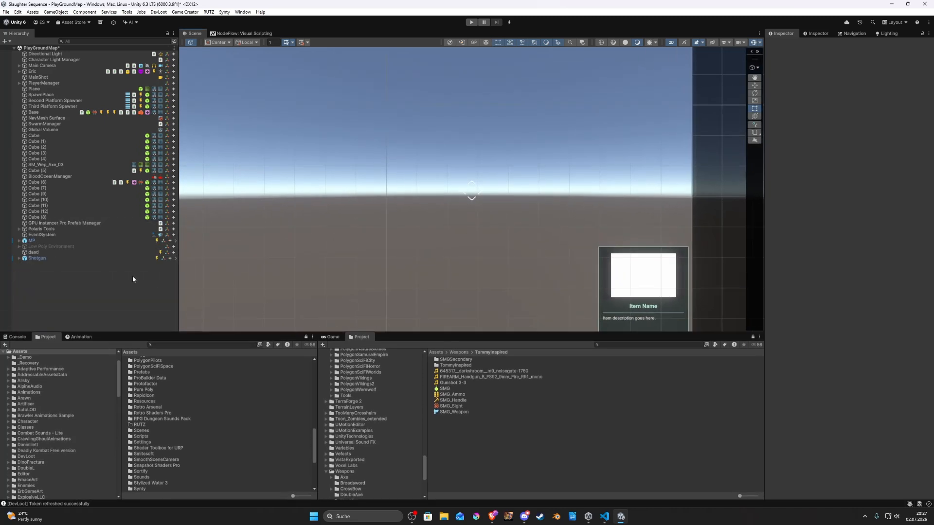